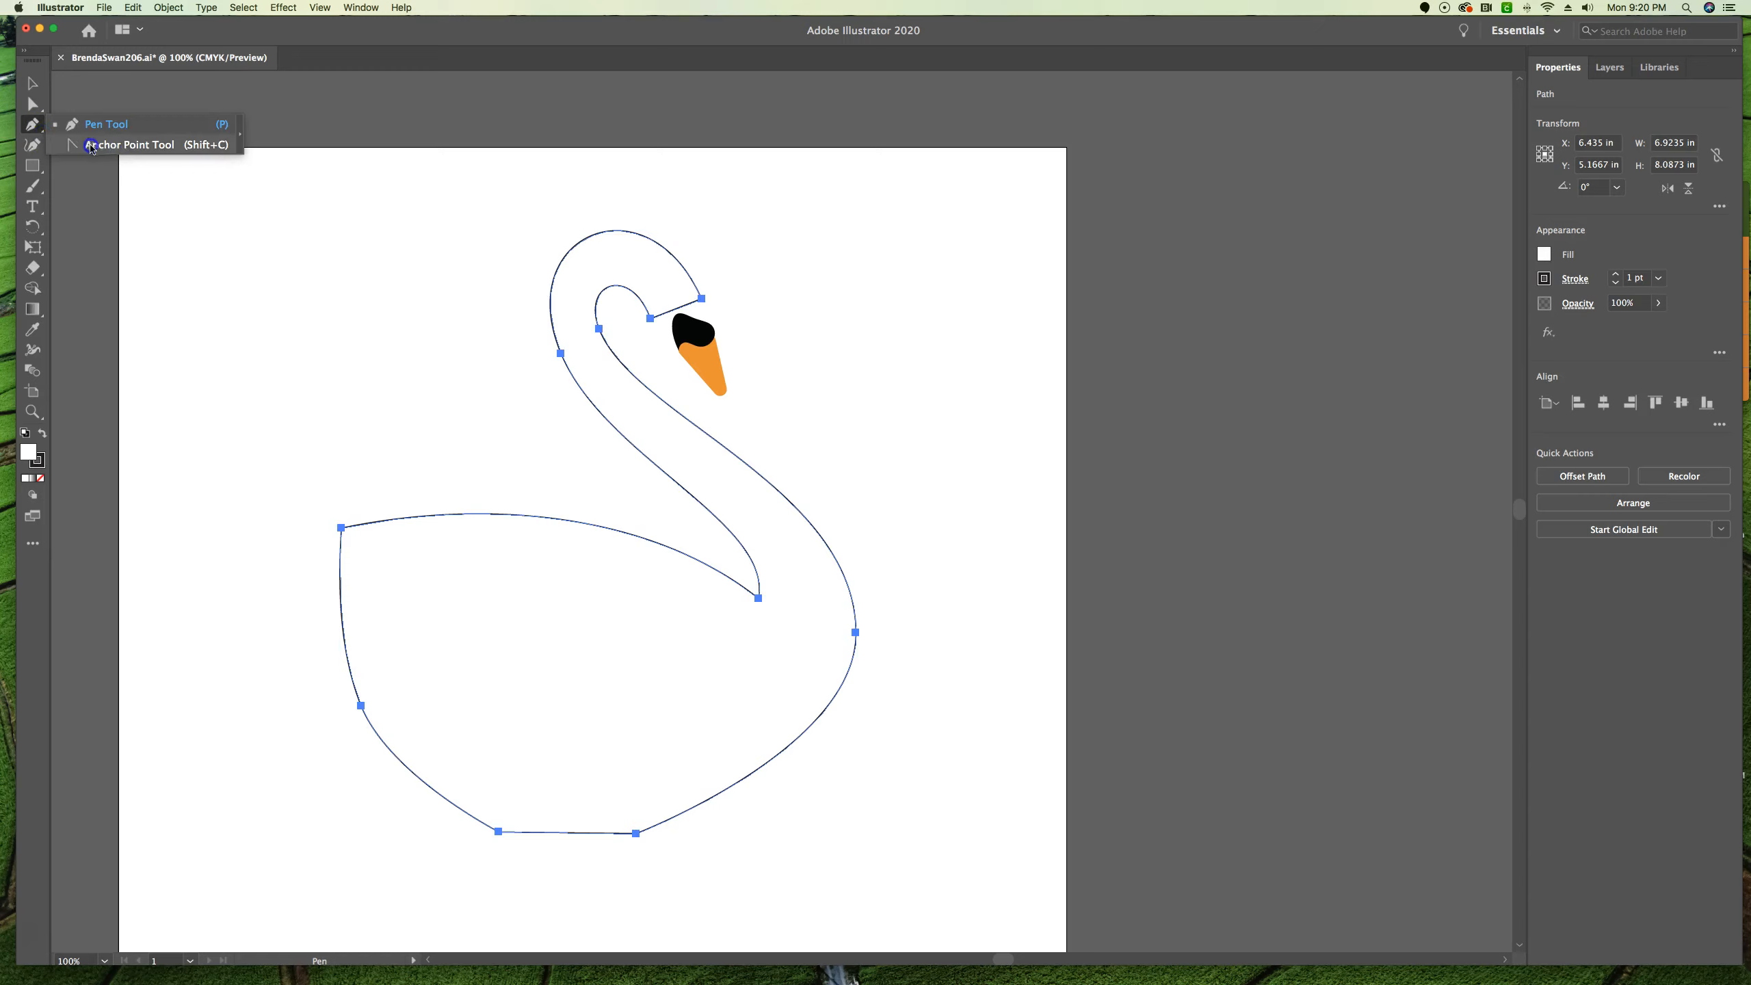
- Convert the two corner points where the swan's head meets the beak into smooth points with the Anchor Point tool
left_click(117, 145)
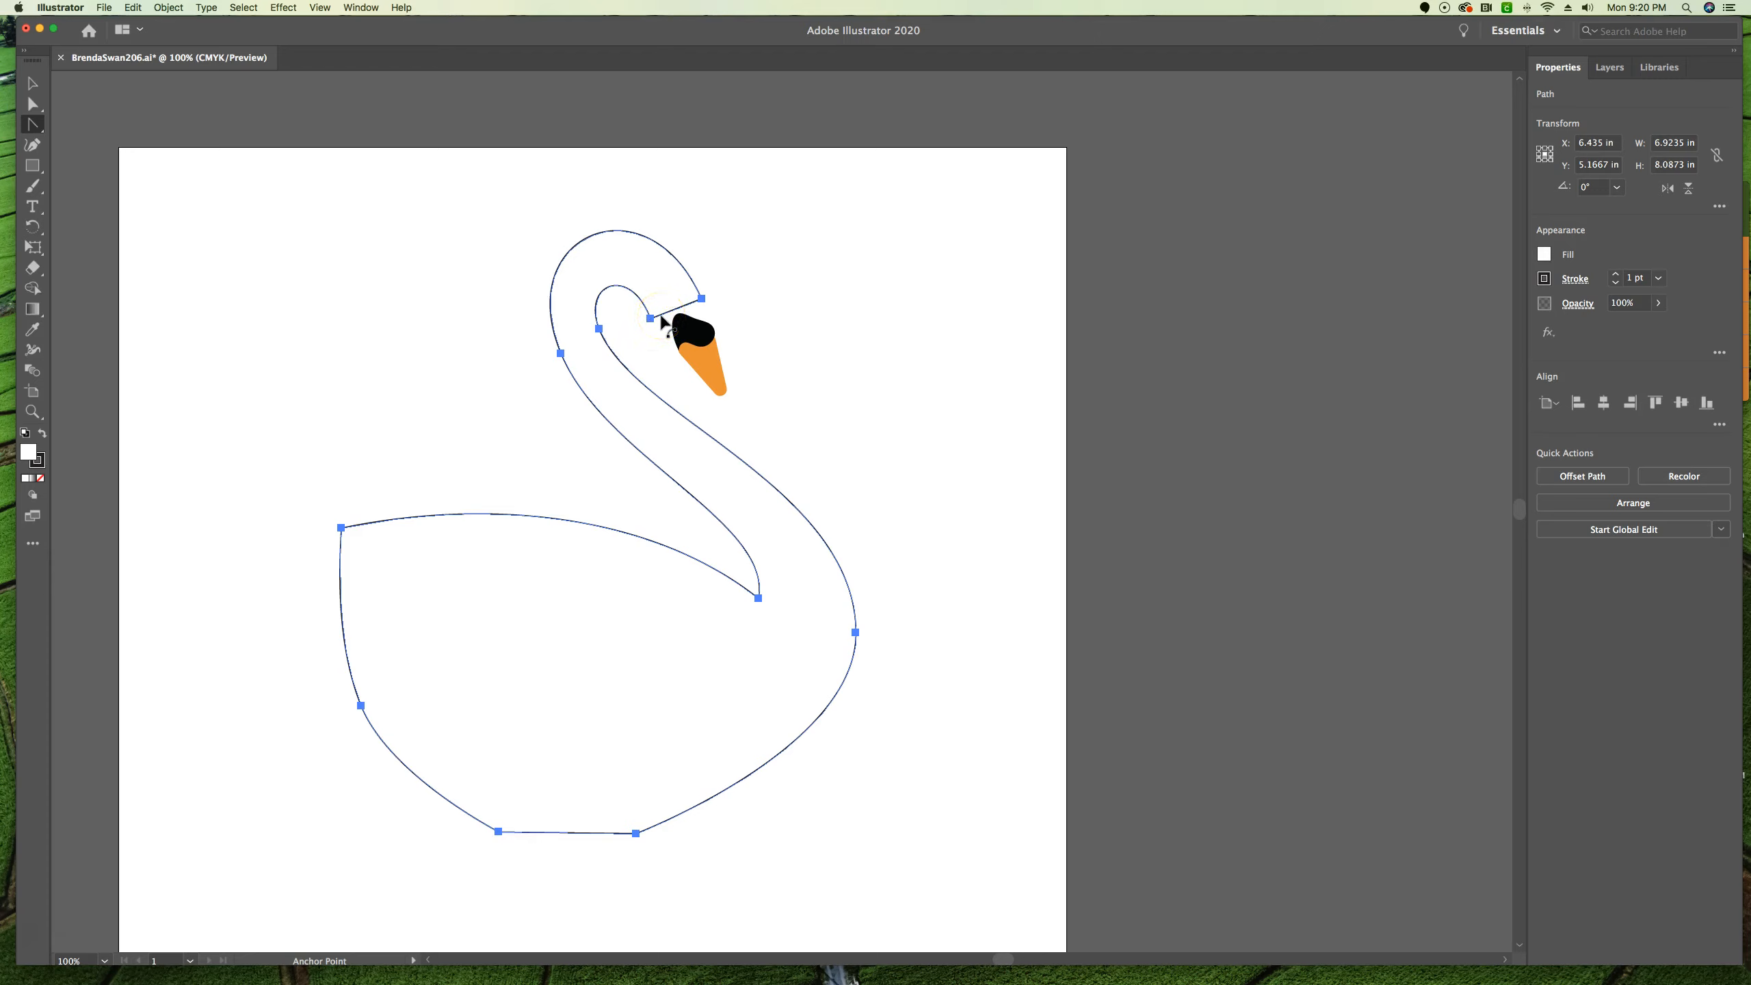
left_click(655, 317)
left_click(651, 320)
left_click_drag(652, 310, 596, 232)
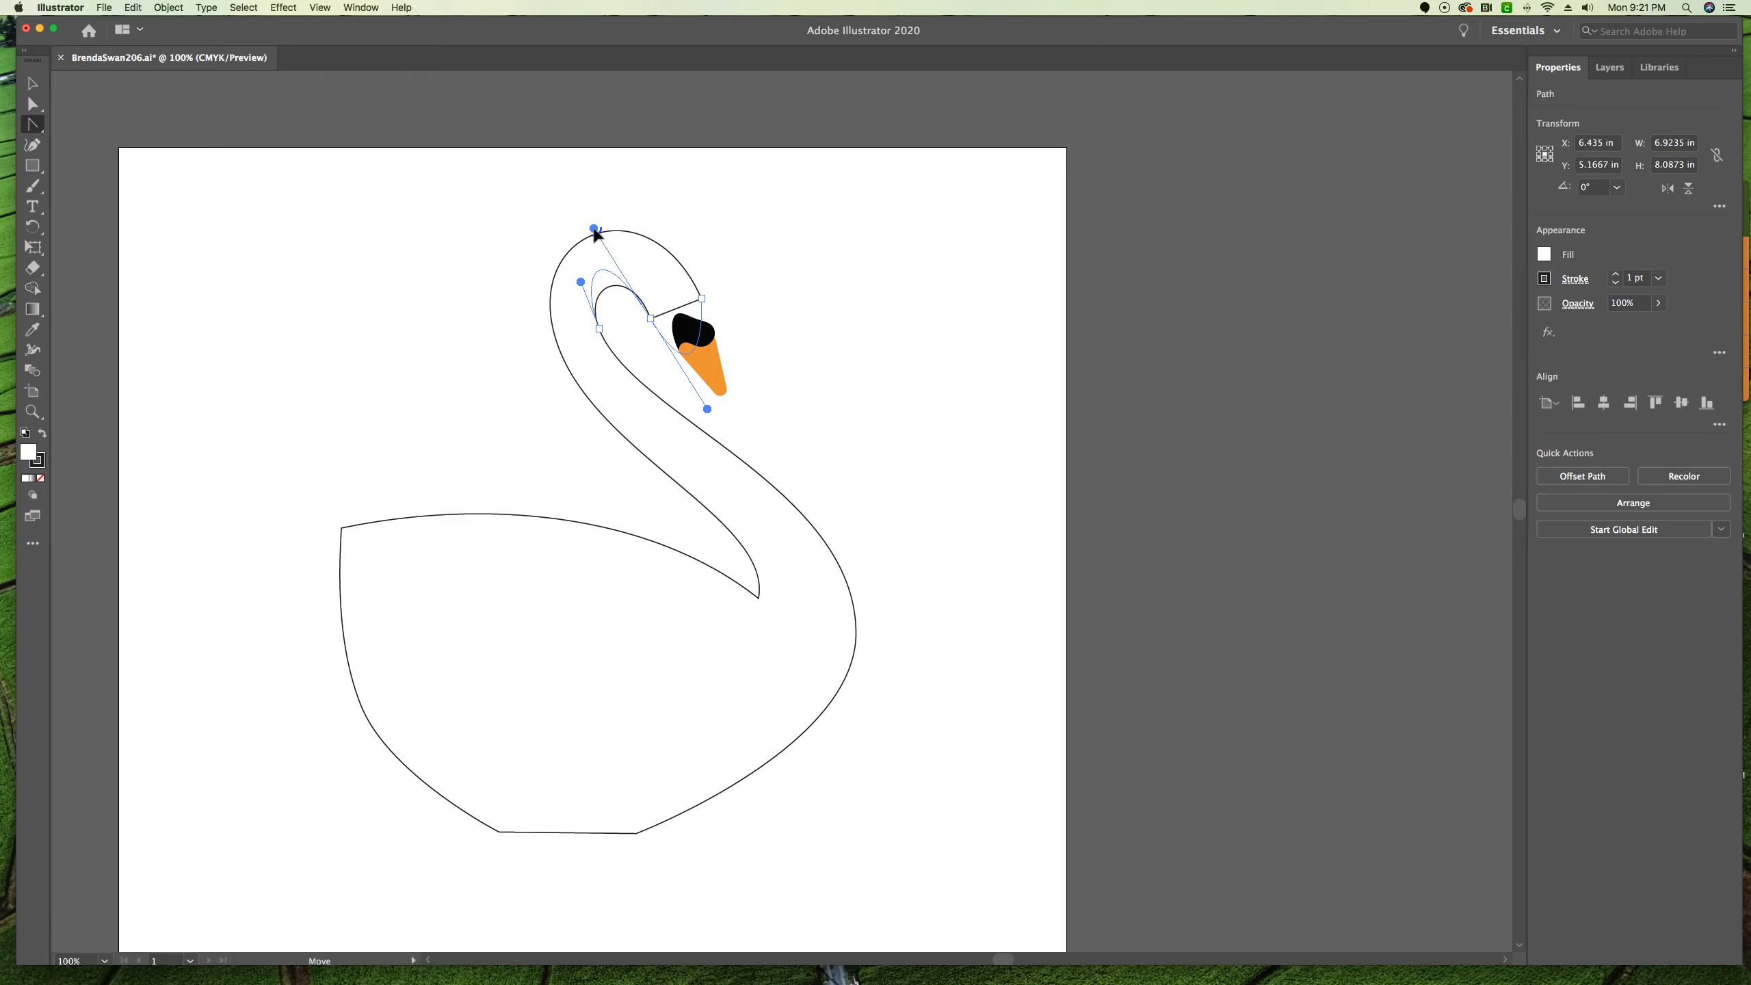
left_click_drag(596, 233, 595, 232)
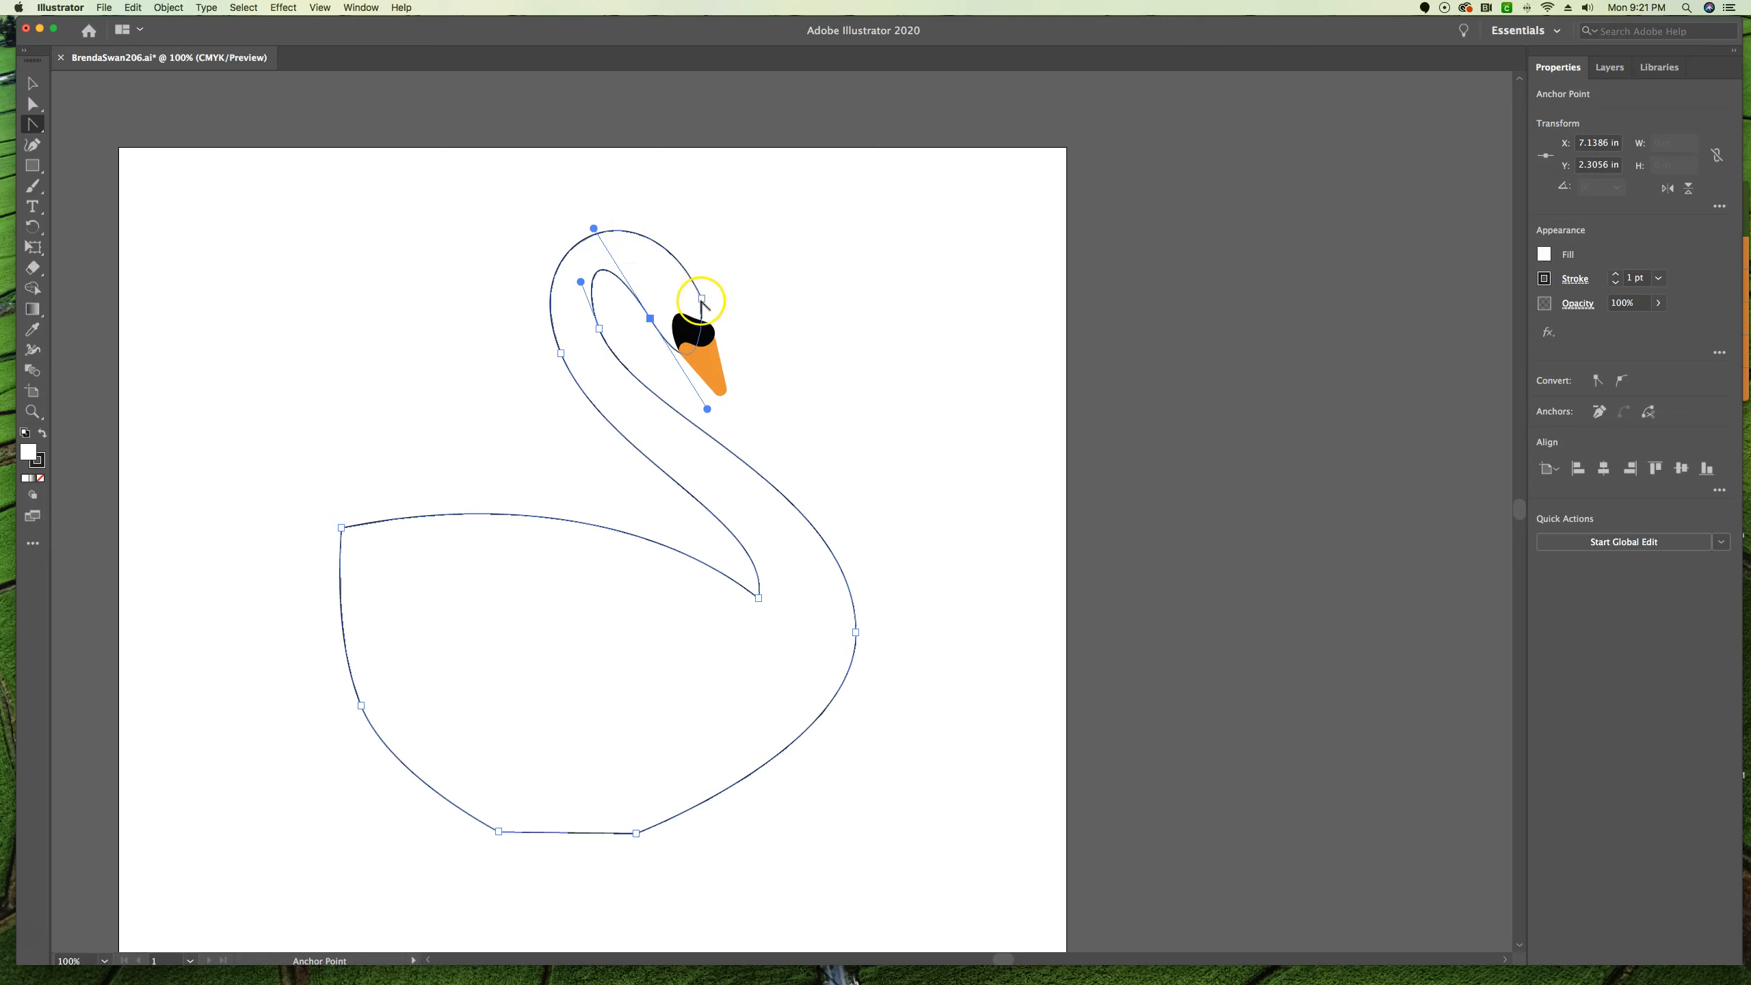
left_click_drag(702, 298, 759, 418)
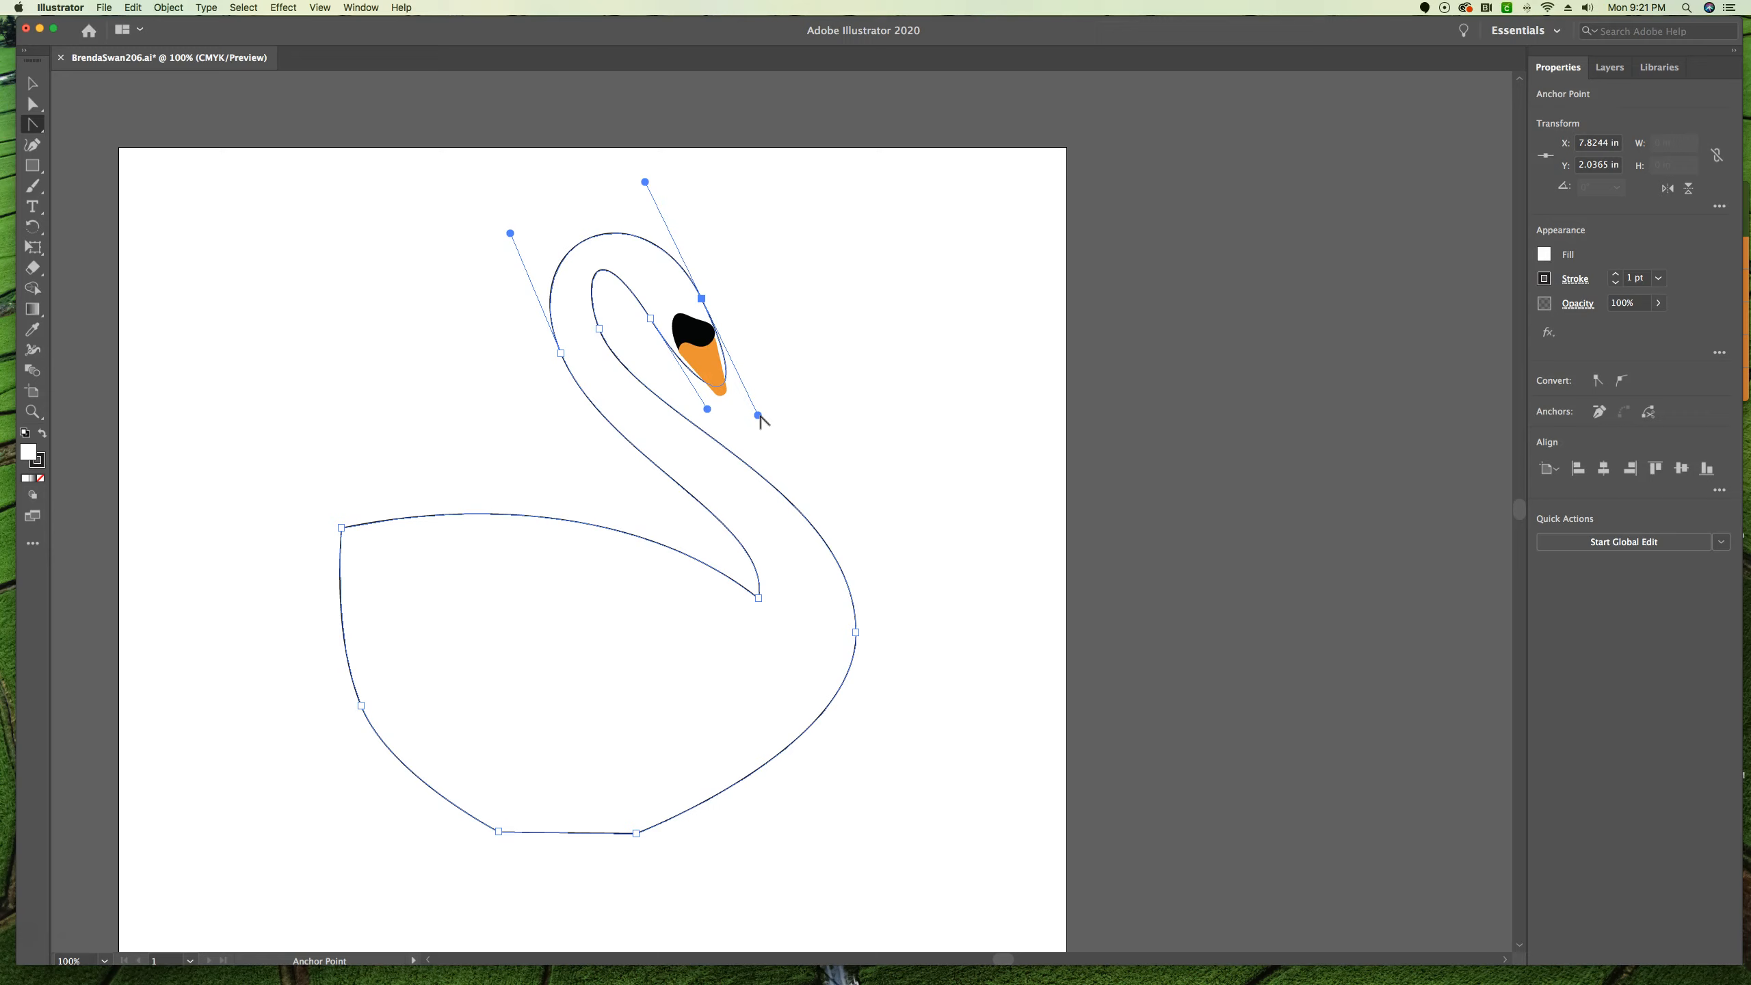
- Shorten the direction handles of the two head points so the curve between them tucks behind the orange beak
left_click(33, 105)
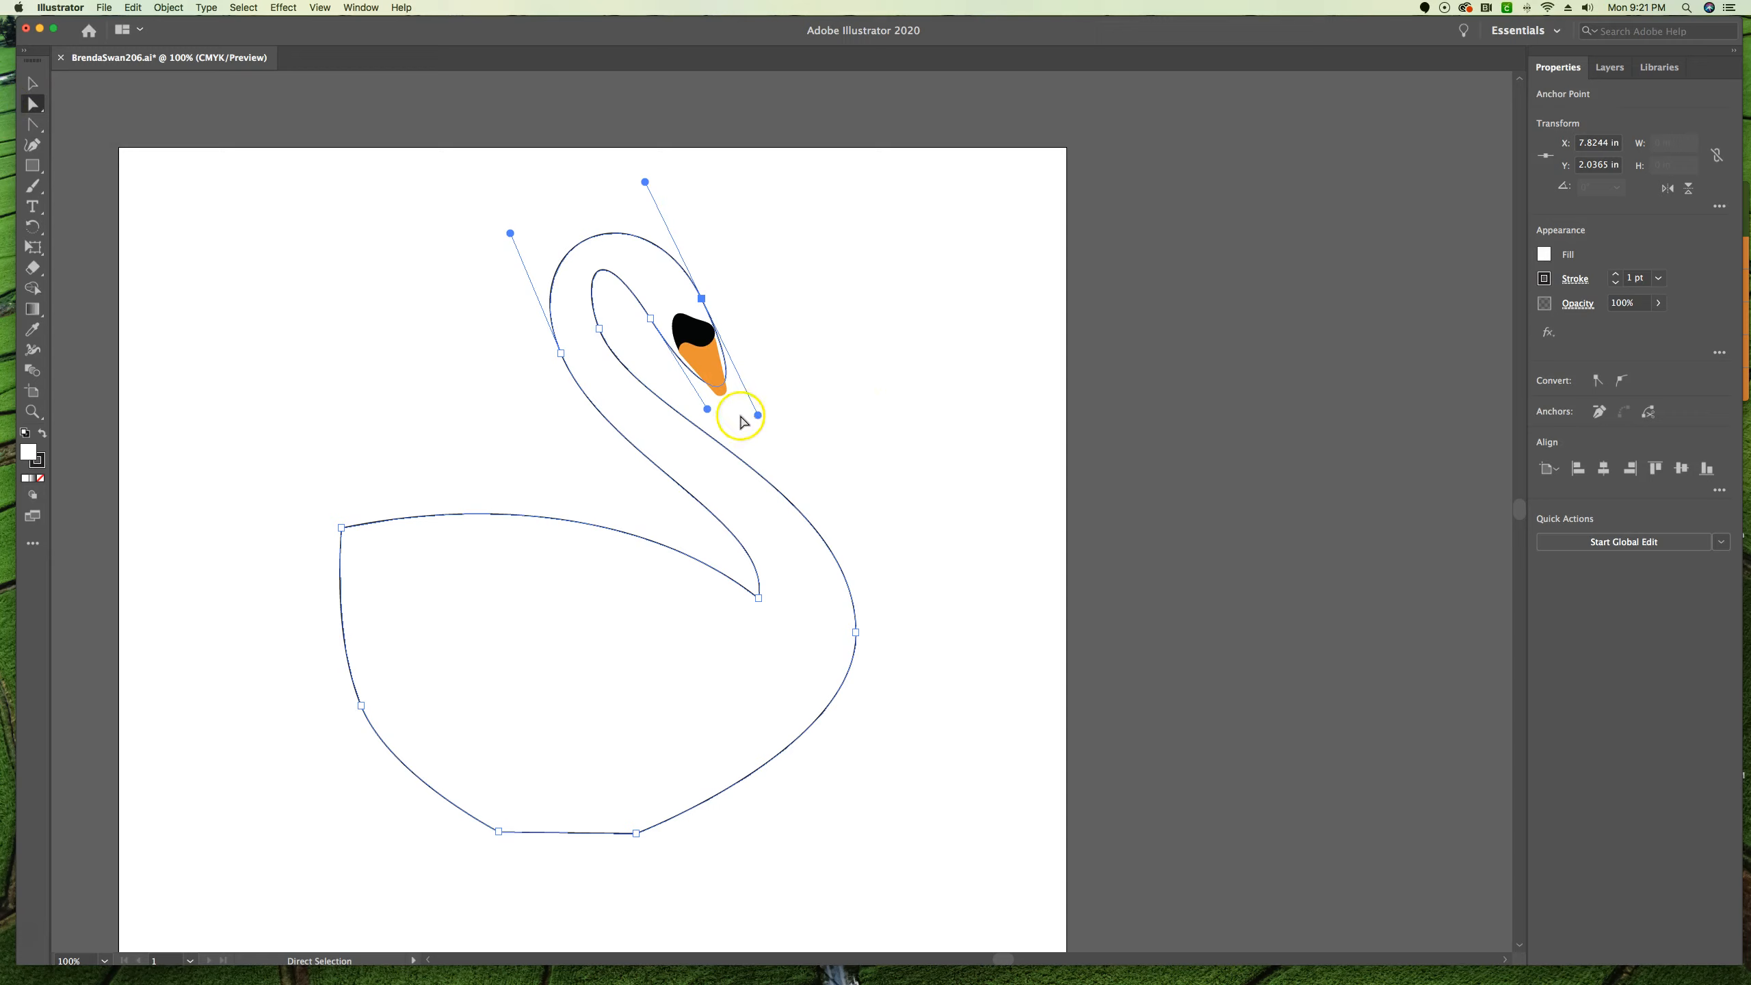
left_click_drag(759, 415, 737, 366)
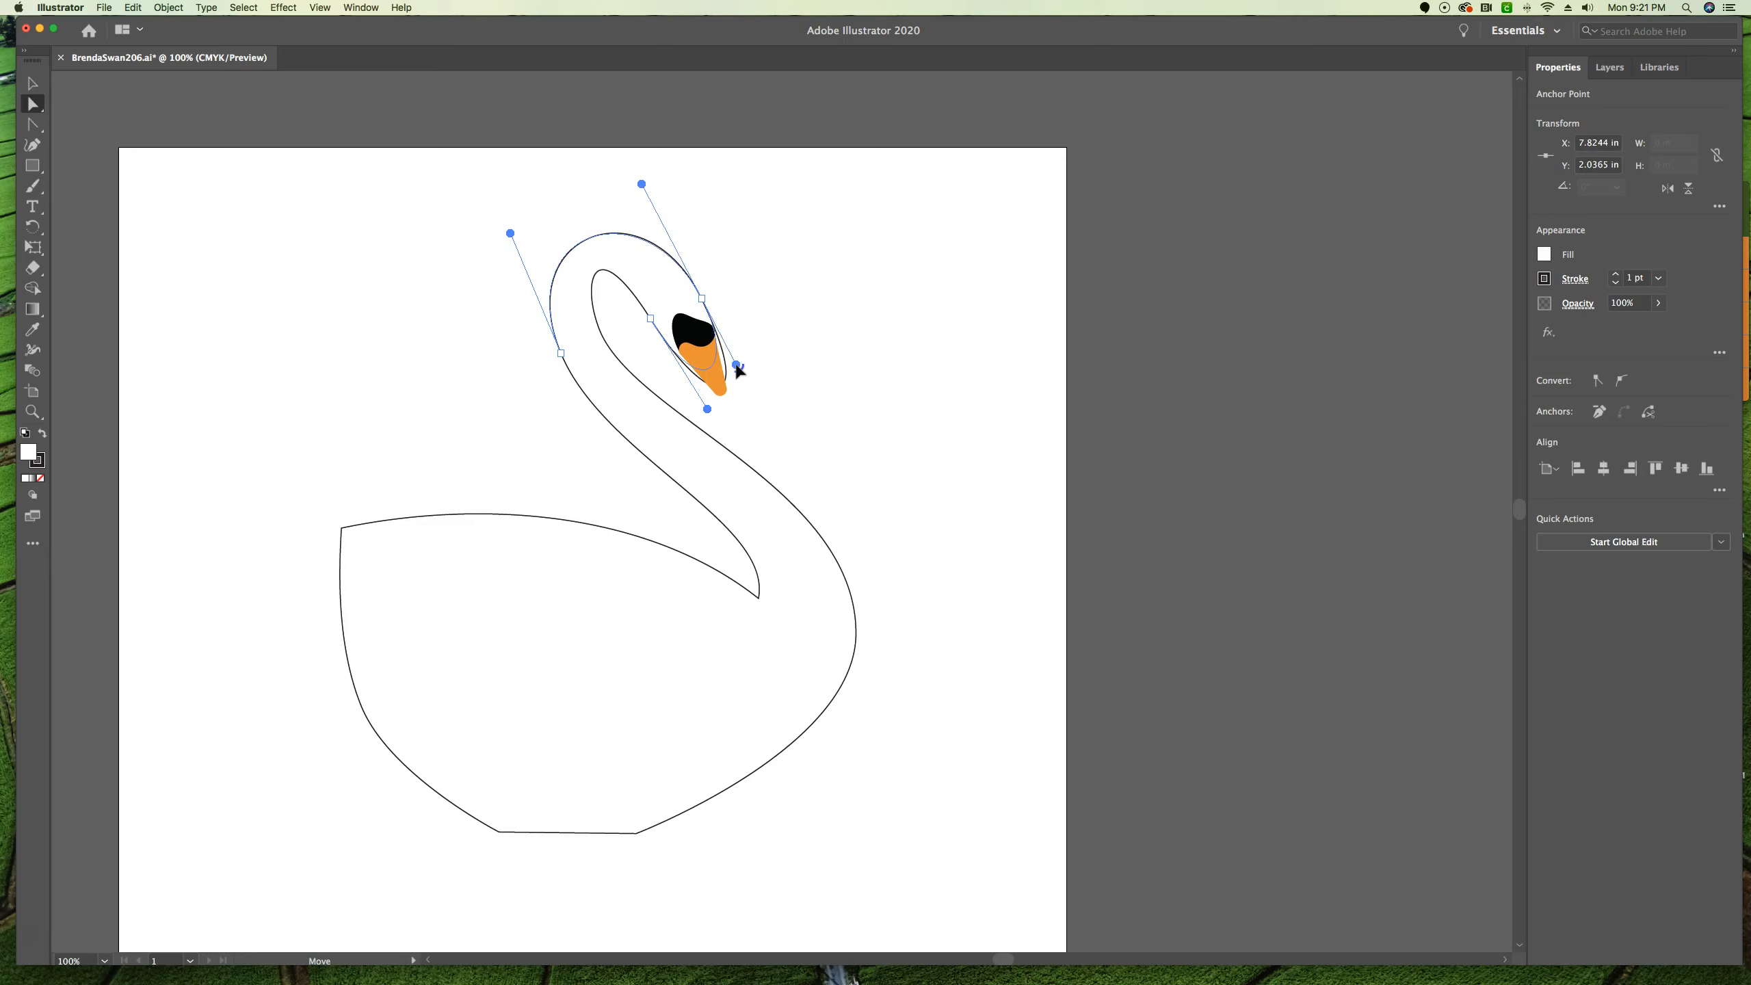
mouse_move(738, 368)
left_mouse_down()
mouse_move(916, 455)
mouse_move(763, 438)
mouse_move(742, 356)
mouse_move(813, 451)
mouse_move(739, 352)
mouse_move(757, 367)
mouse_move(738, 368)
left_mouse_up()
left_click_drag(738, 368, 735, 372)
left_click(722, 336)
left_click(716, 353)
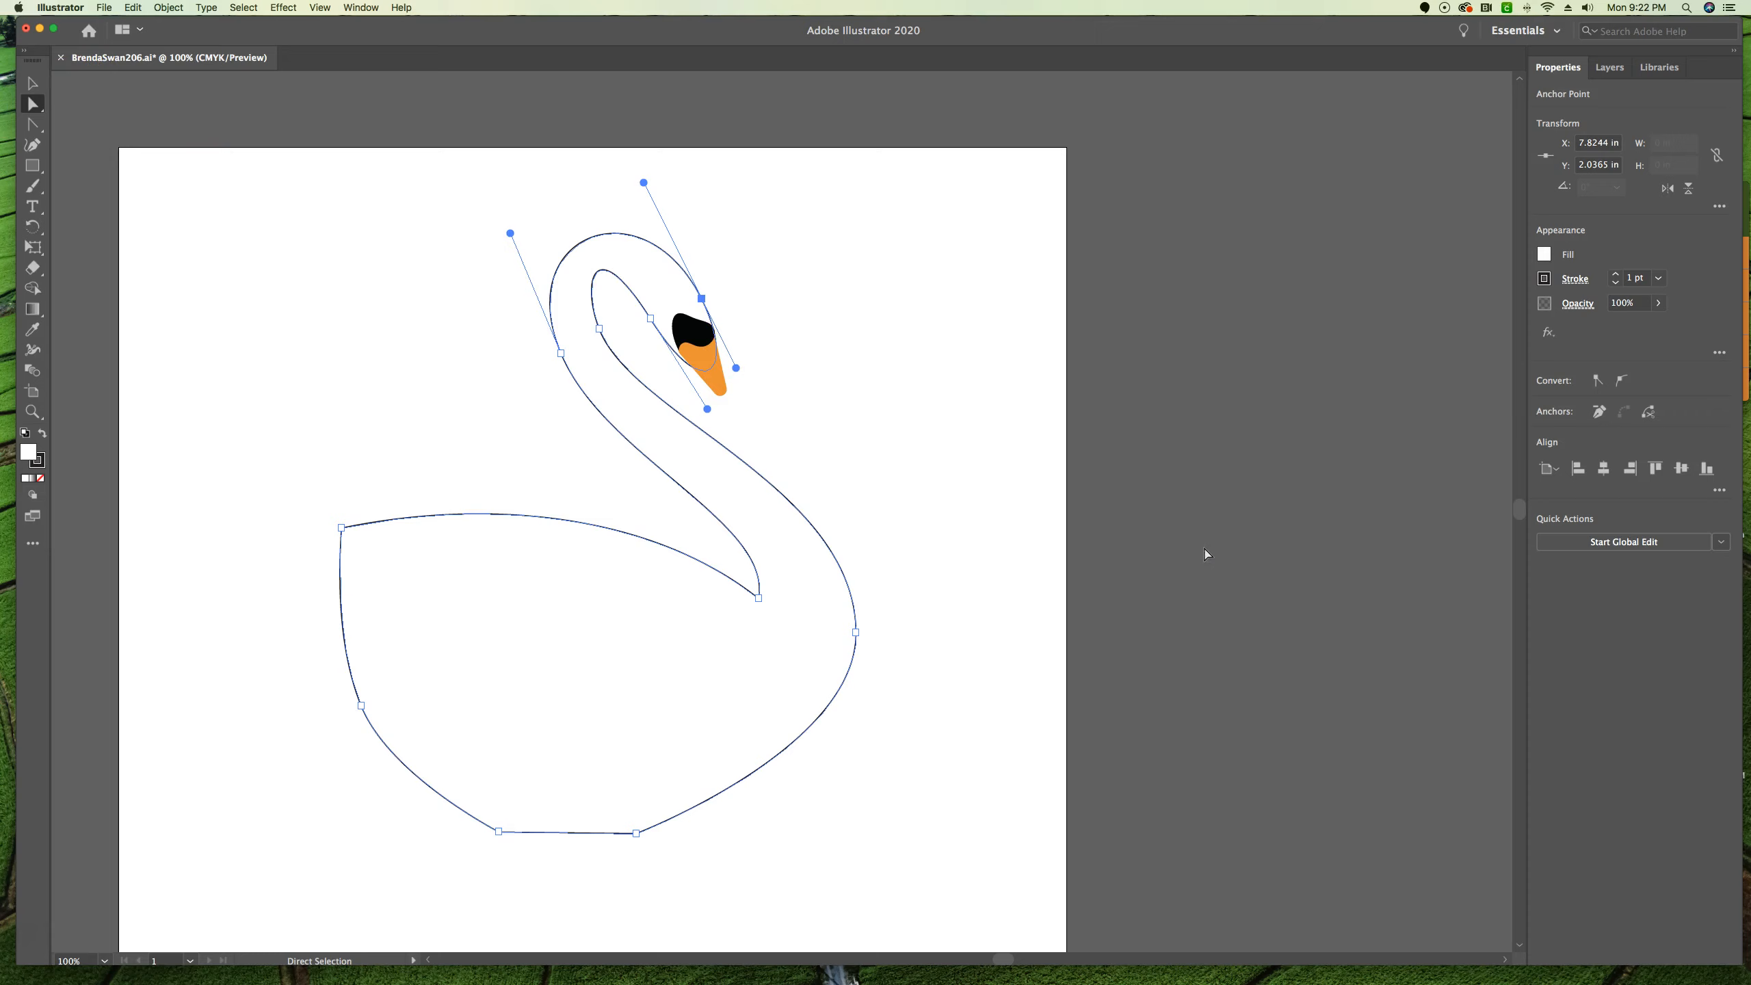
left_click_drag(711, 413, 696, 393)
- Show the Background and Wing layers
left_click(1627, 74)
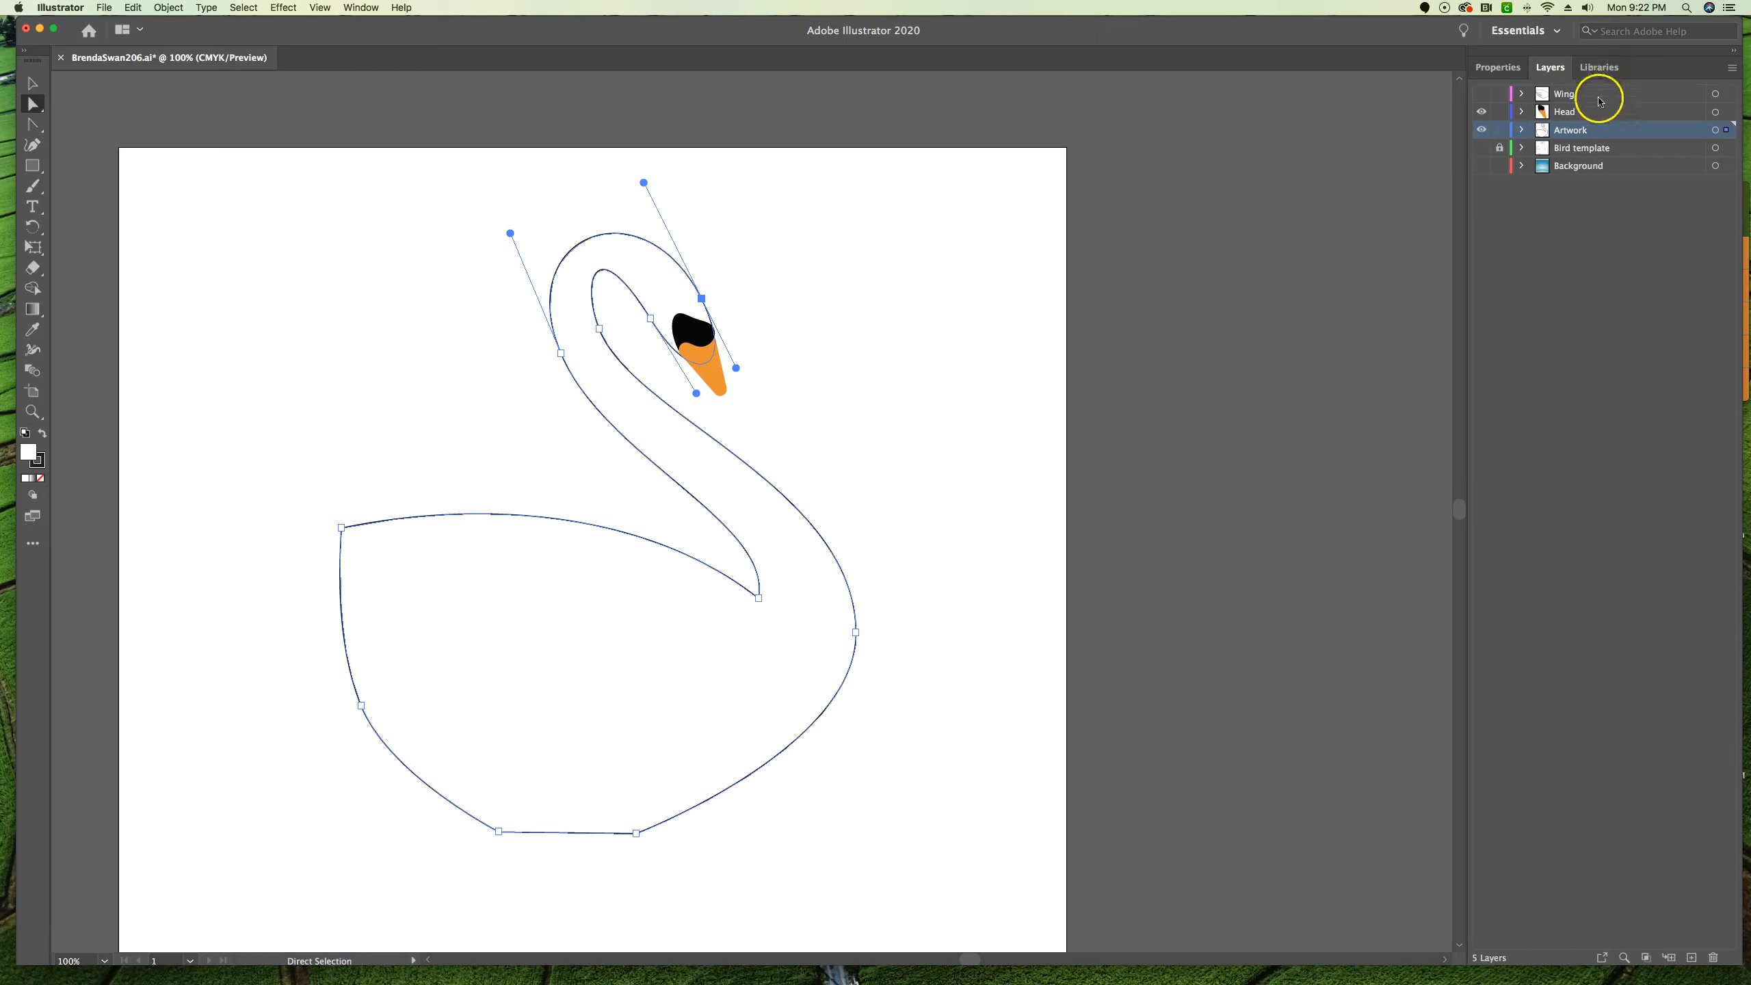
left_click(1486, 166)
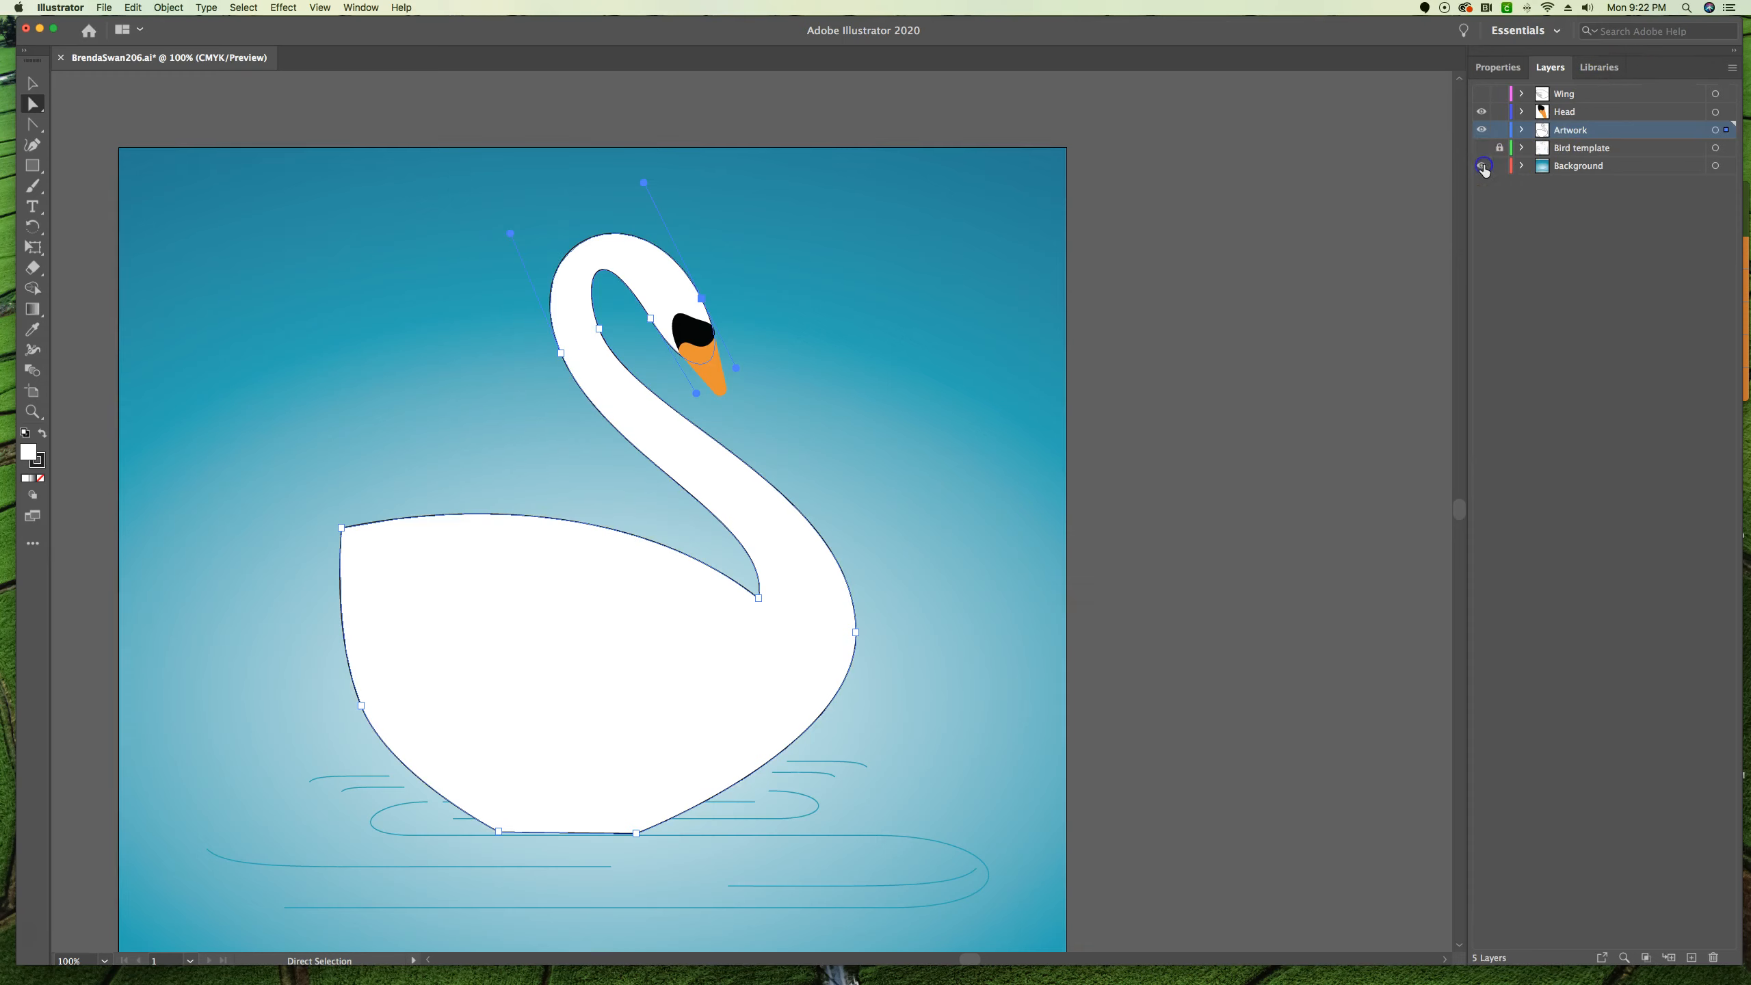
left_click(1482, 93)
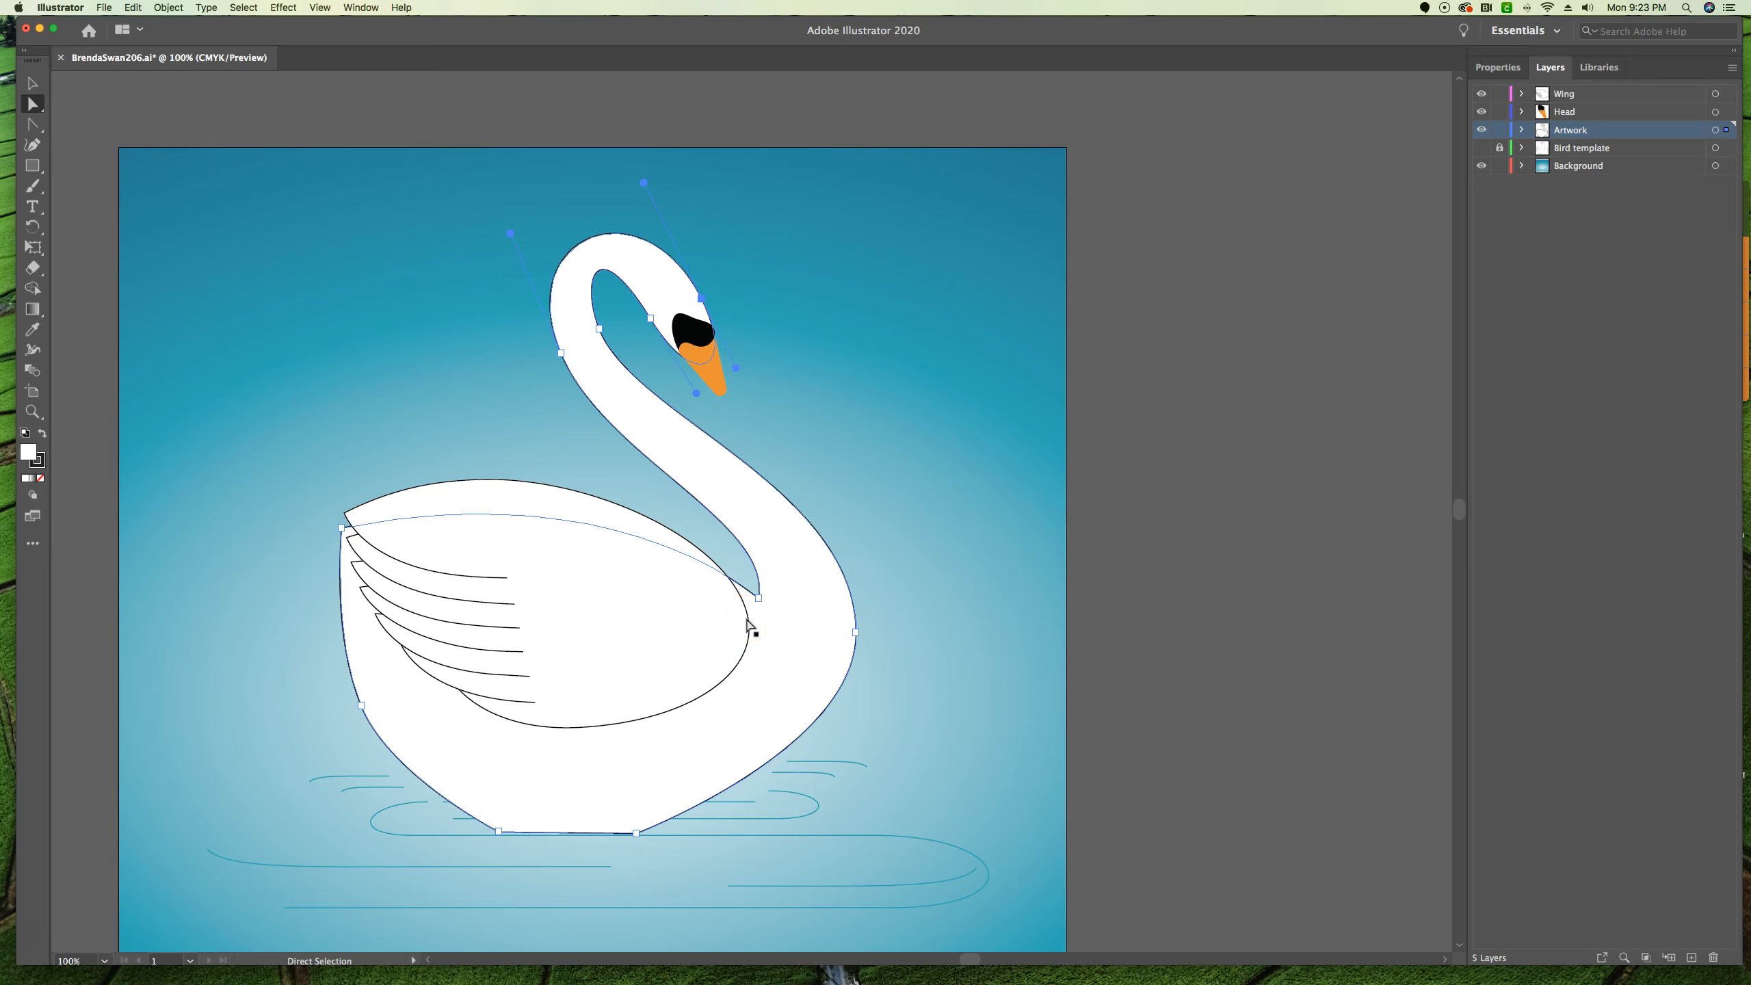
- Convert the wing outline's smooth point nearest the base of the neck into a corner point
scroll(747, 621, "left", 1)
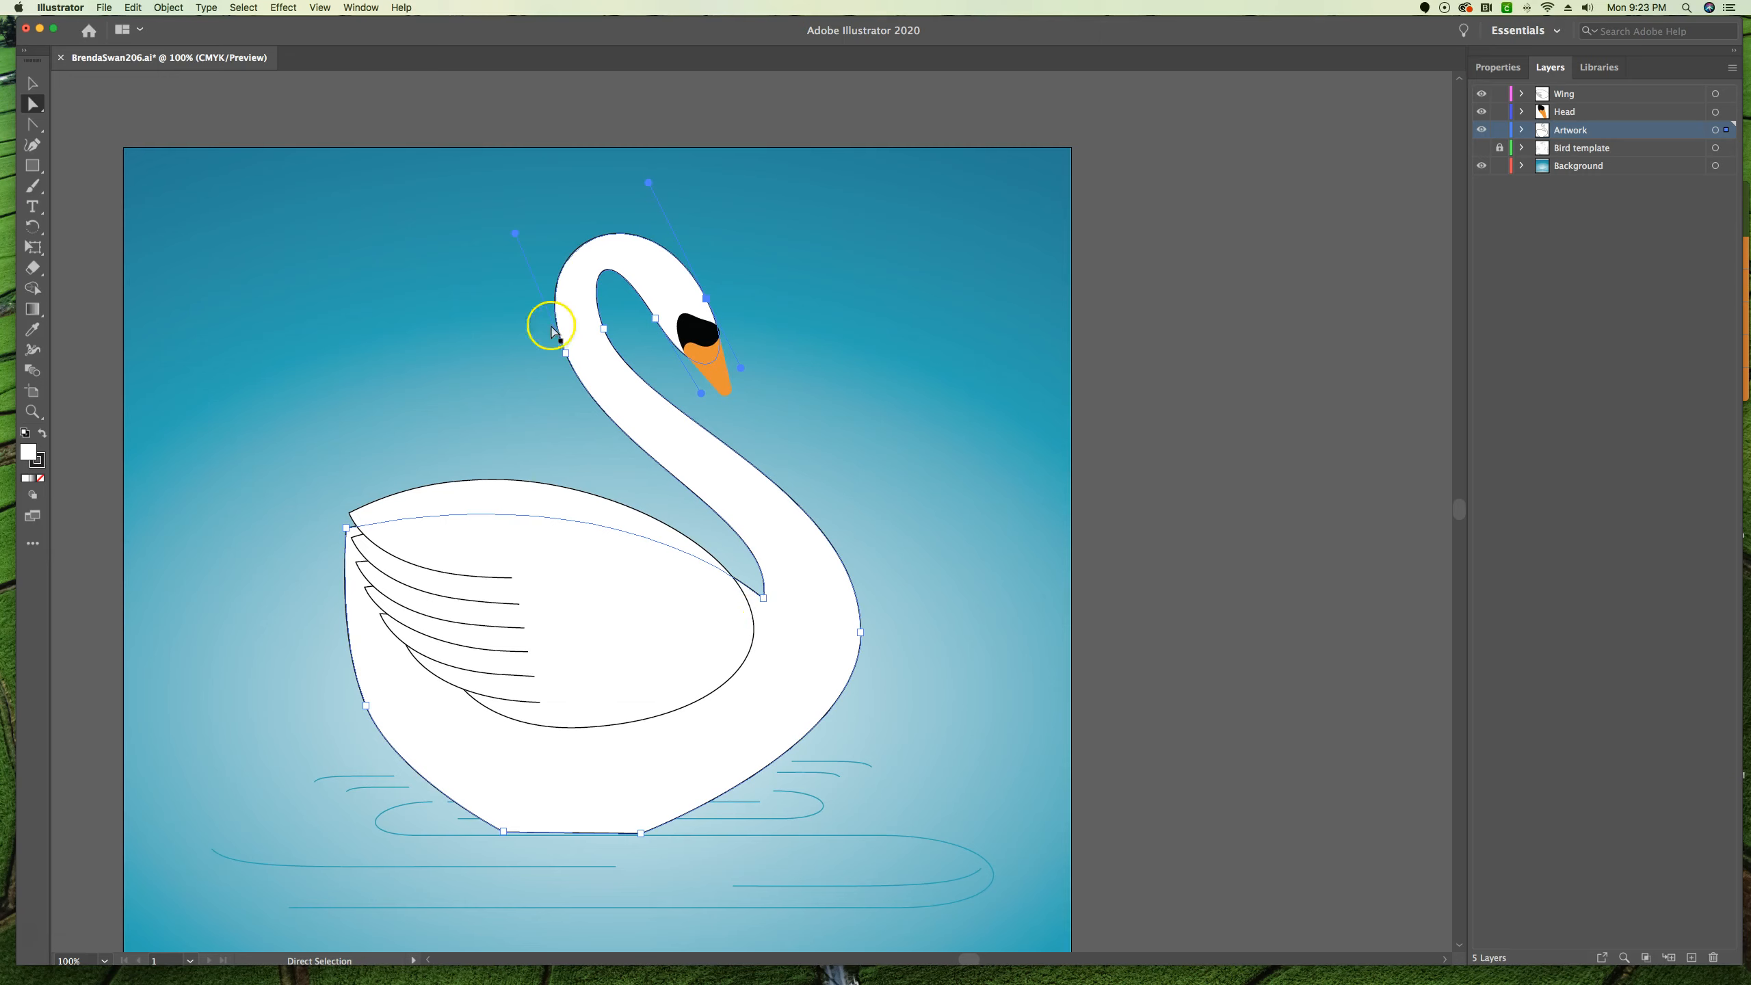
left_click(754, 639)
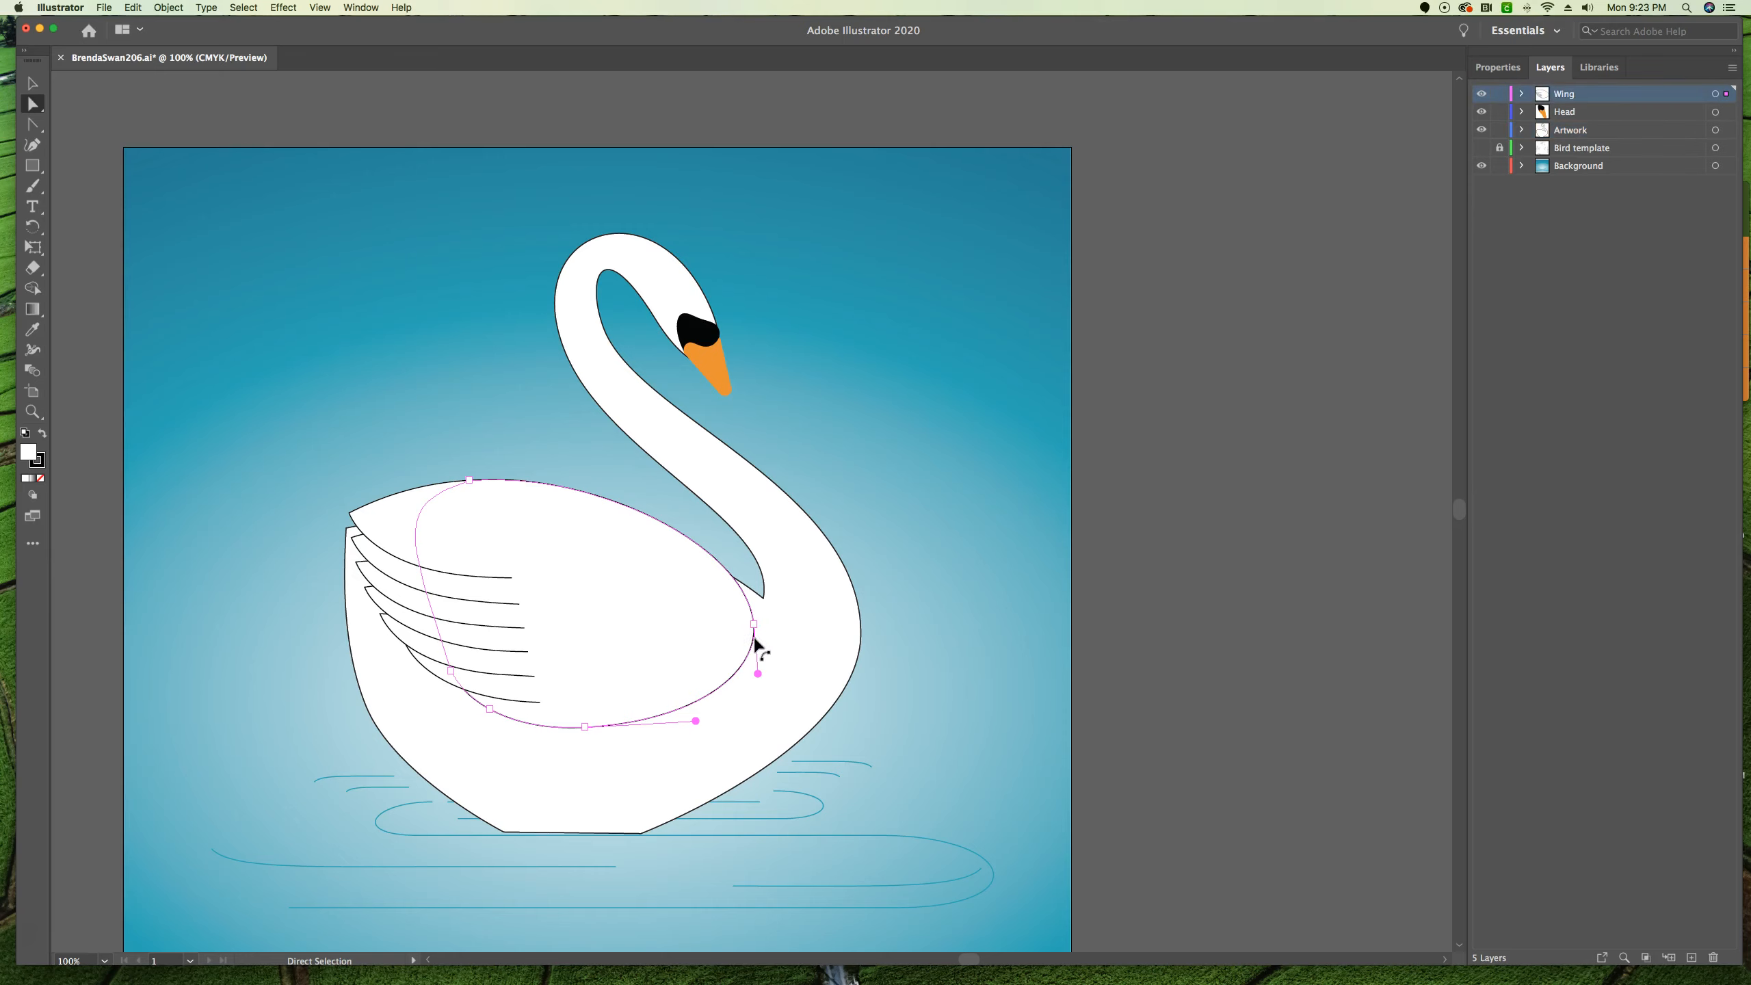
left_click(754, 624)
left_click(754, 624)
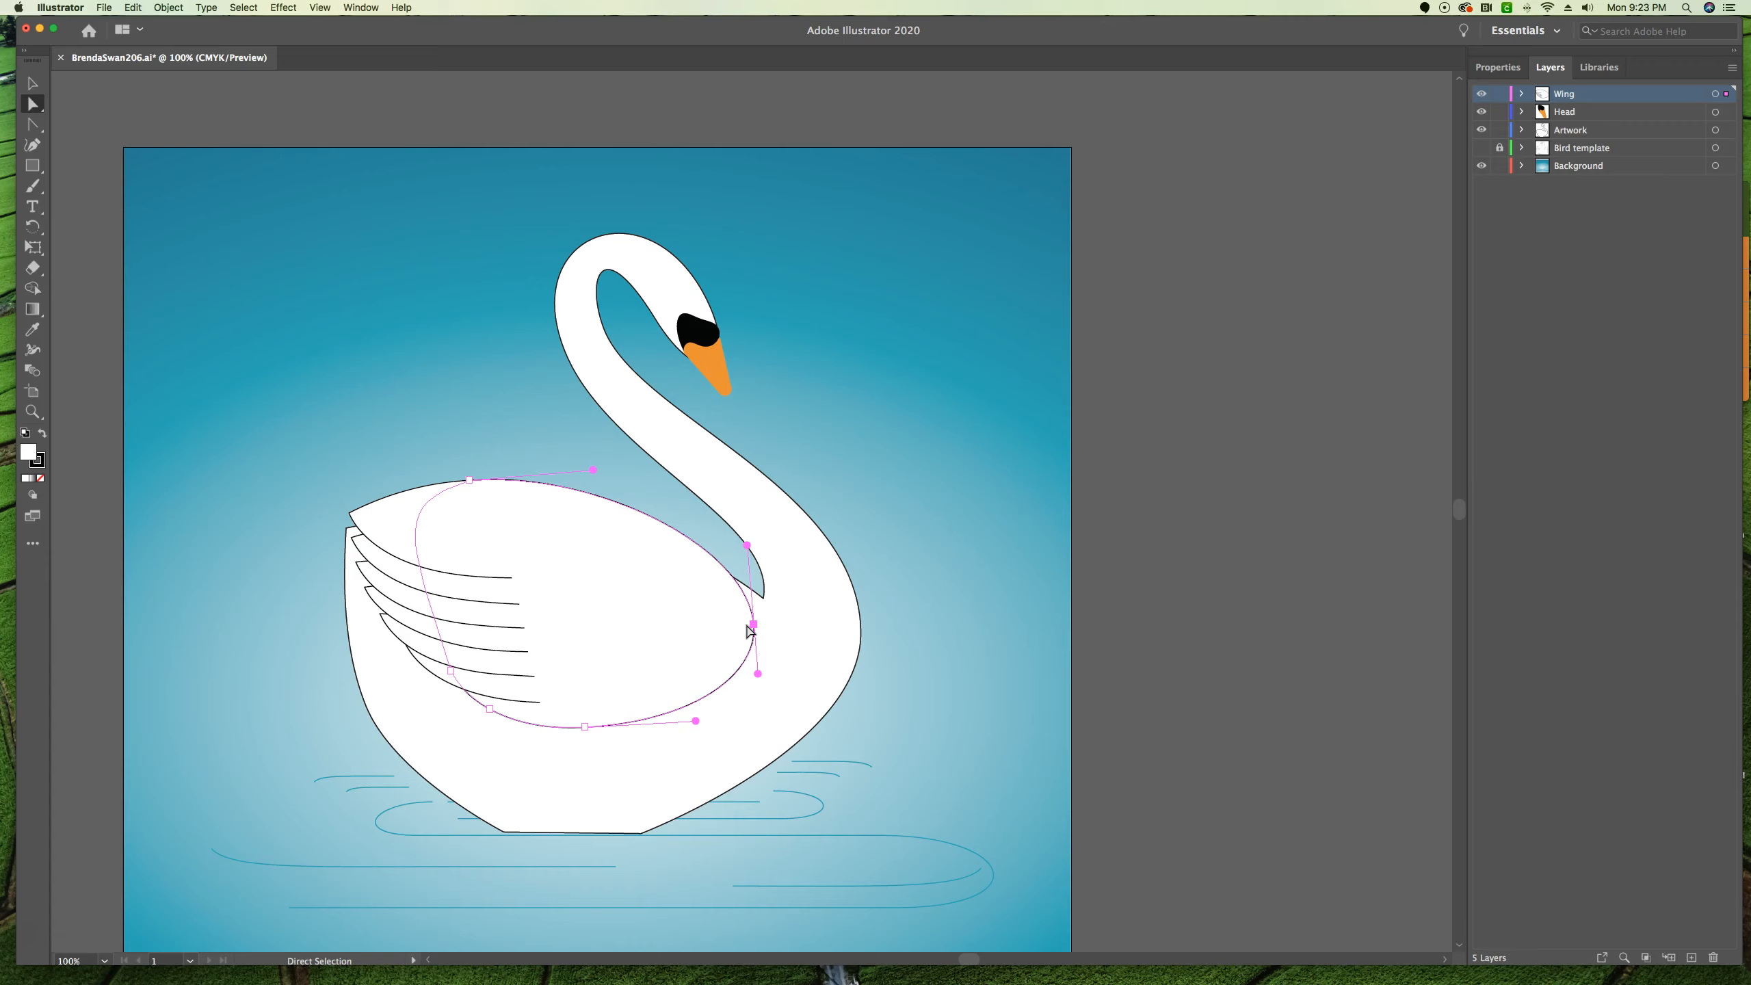
left_click(33, 126)
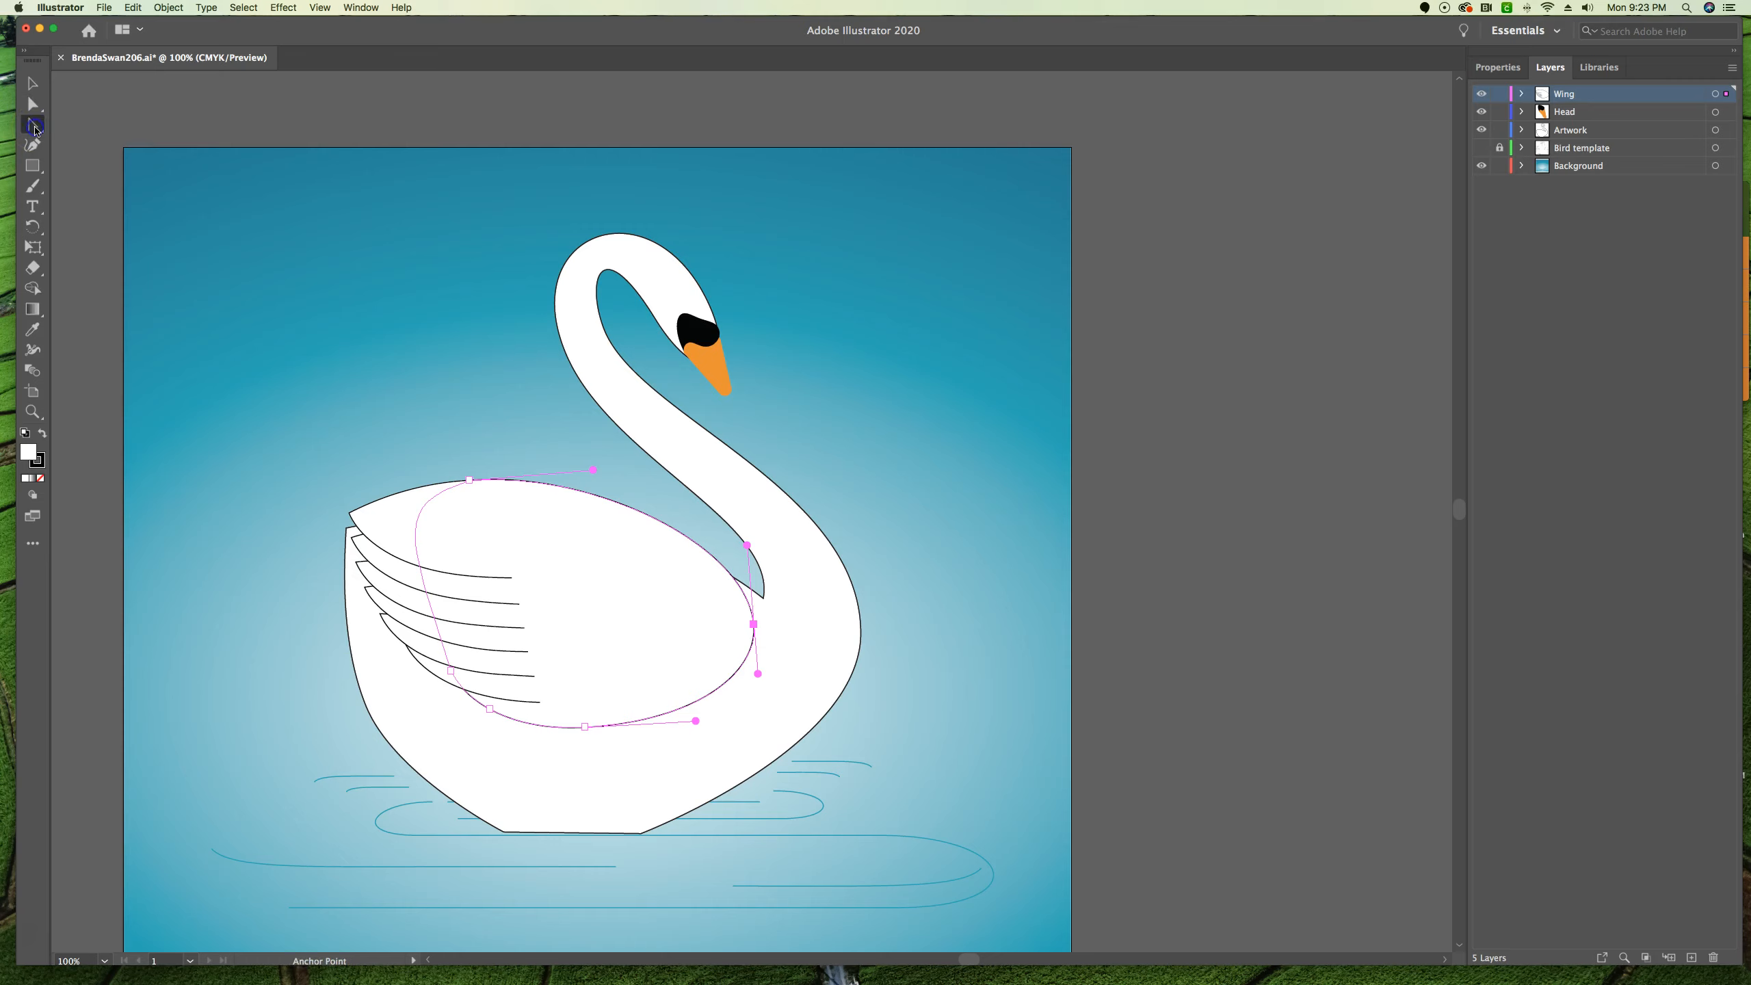
left_click(754, 624)
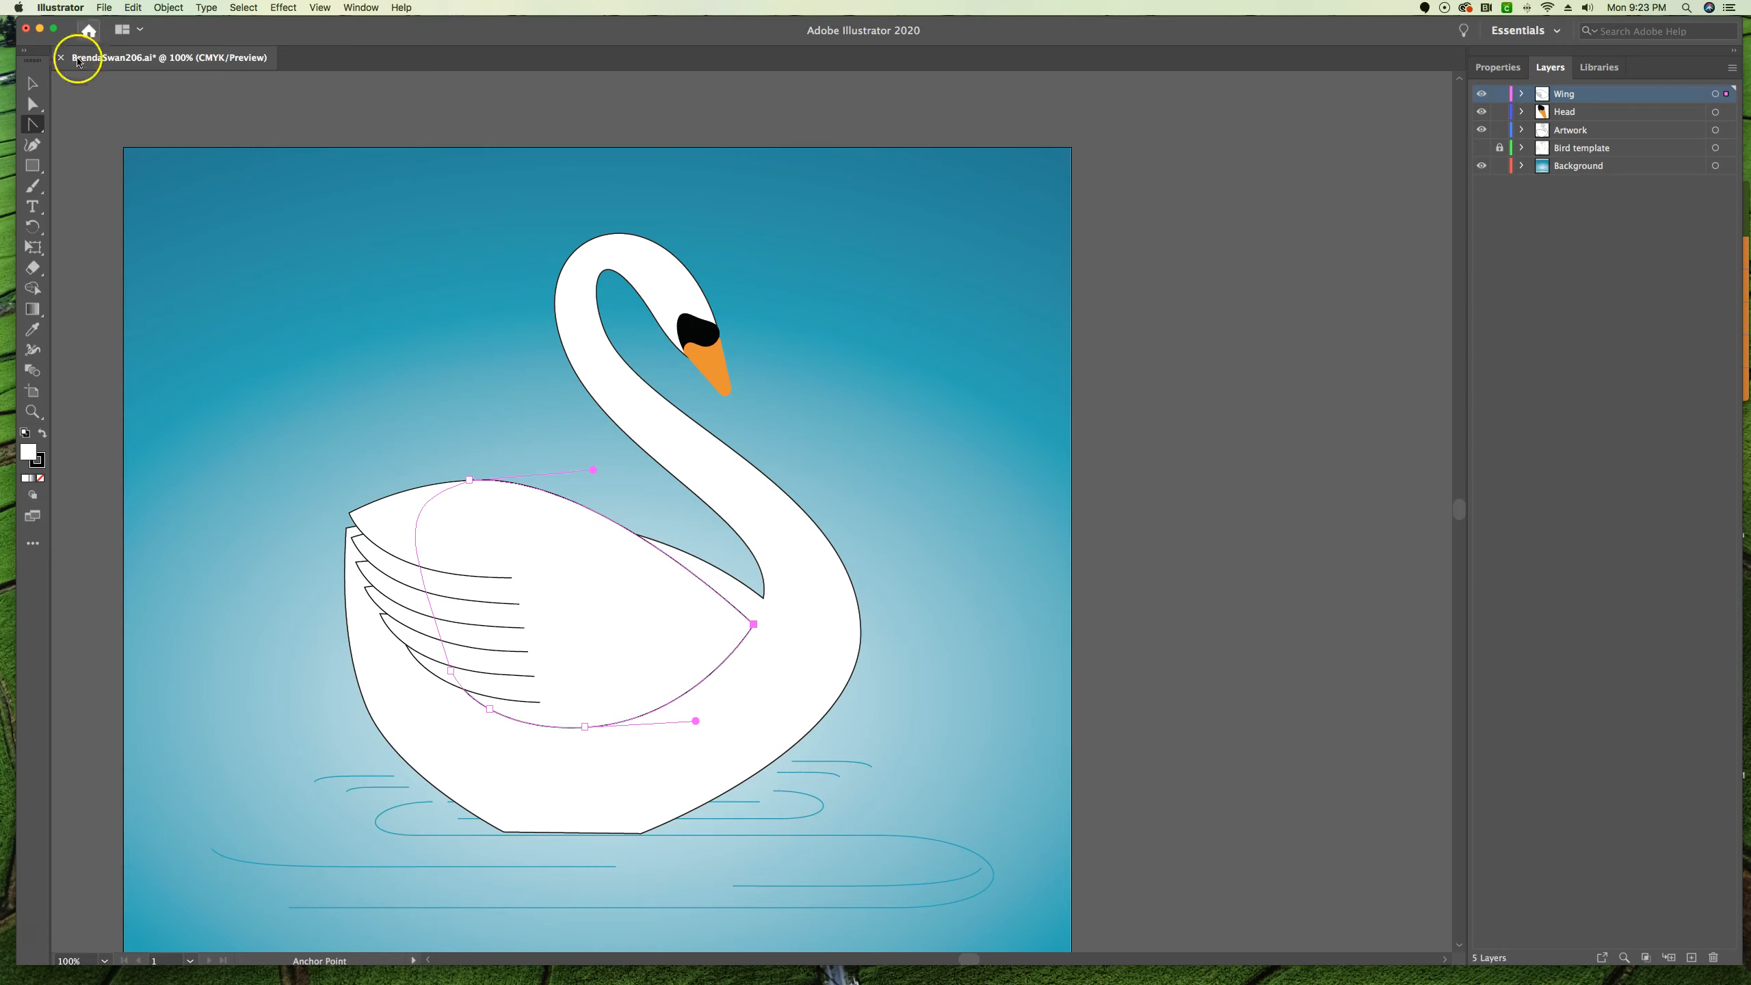
- Move the wing's corner point onto the body's anchor point where the neck meets the back
left_click(32, 105)
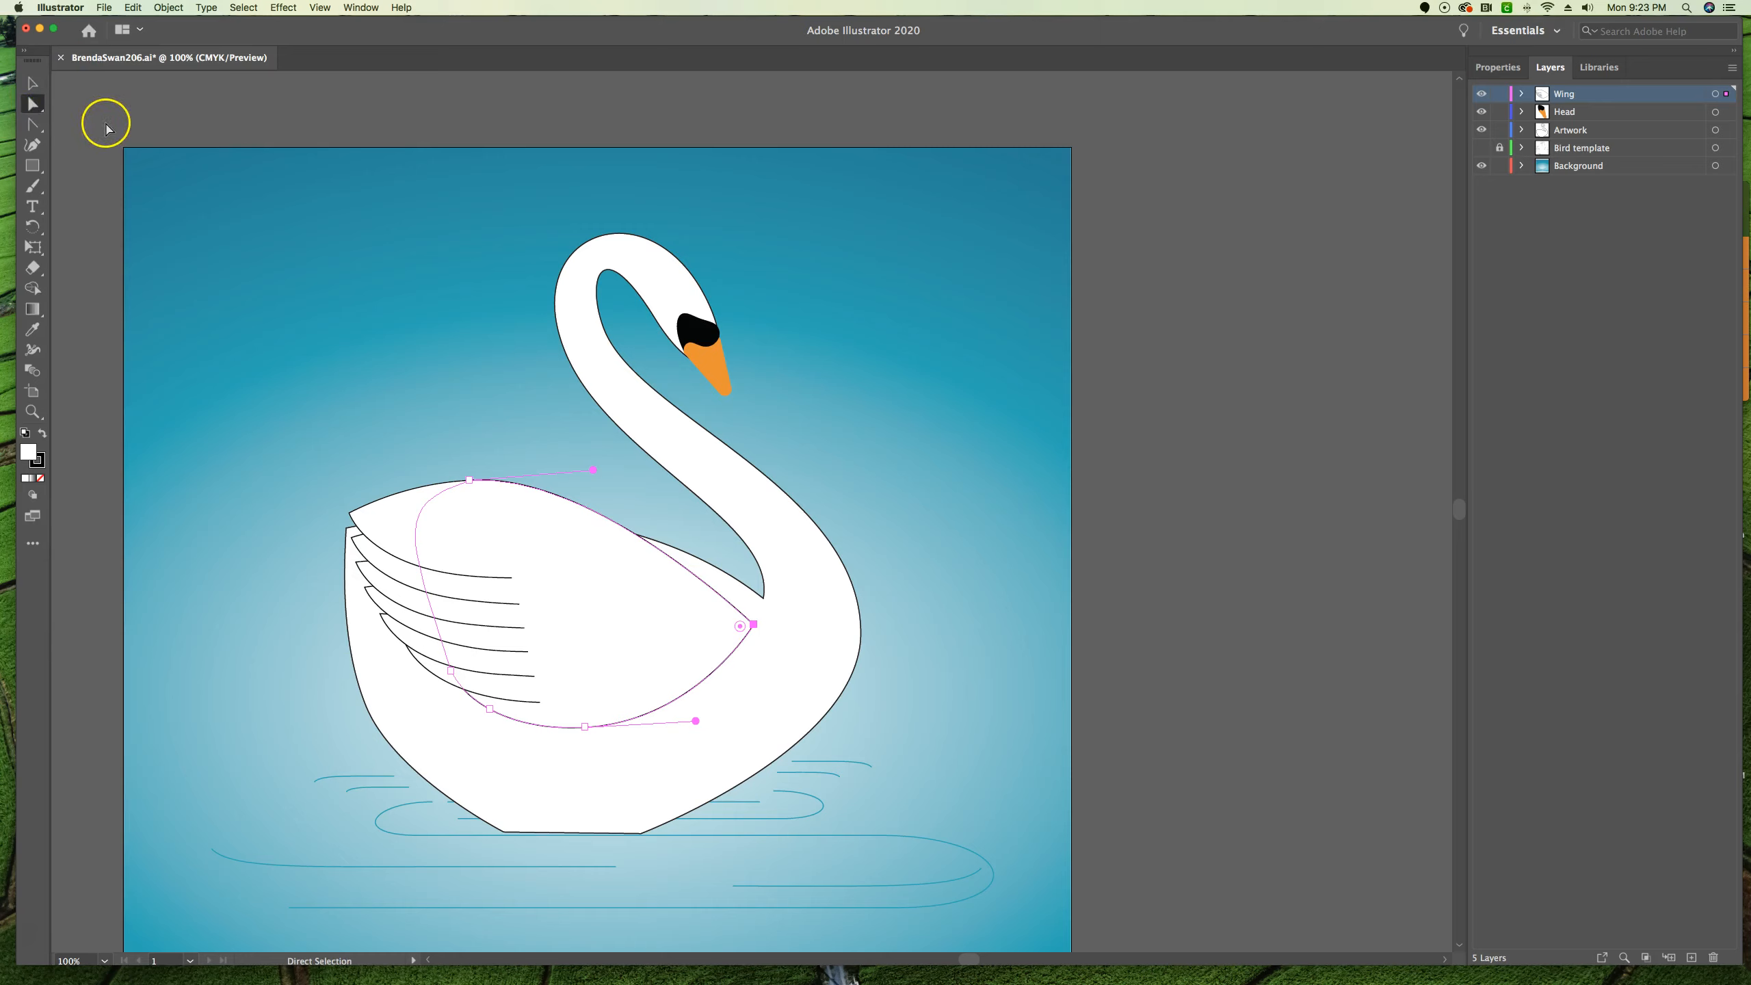
left_click_drag(754, 624, 765, 600)
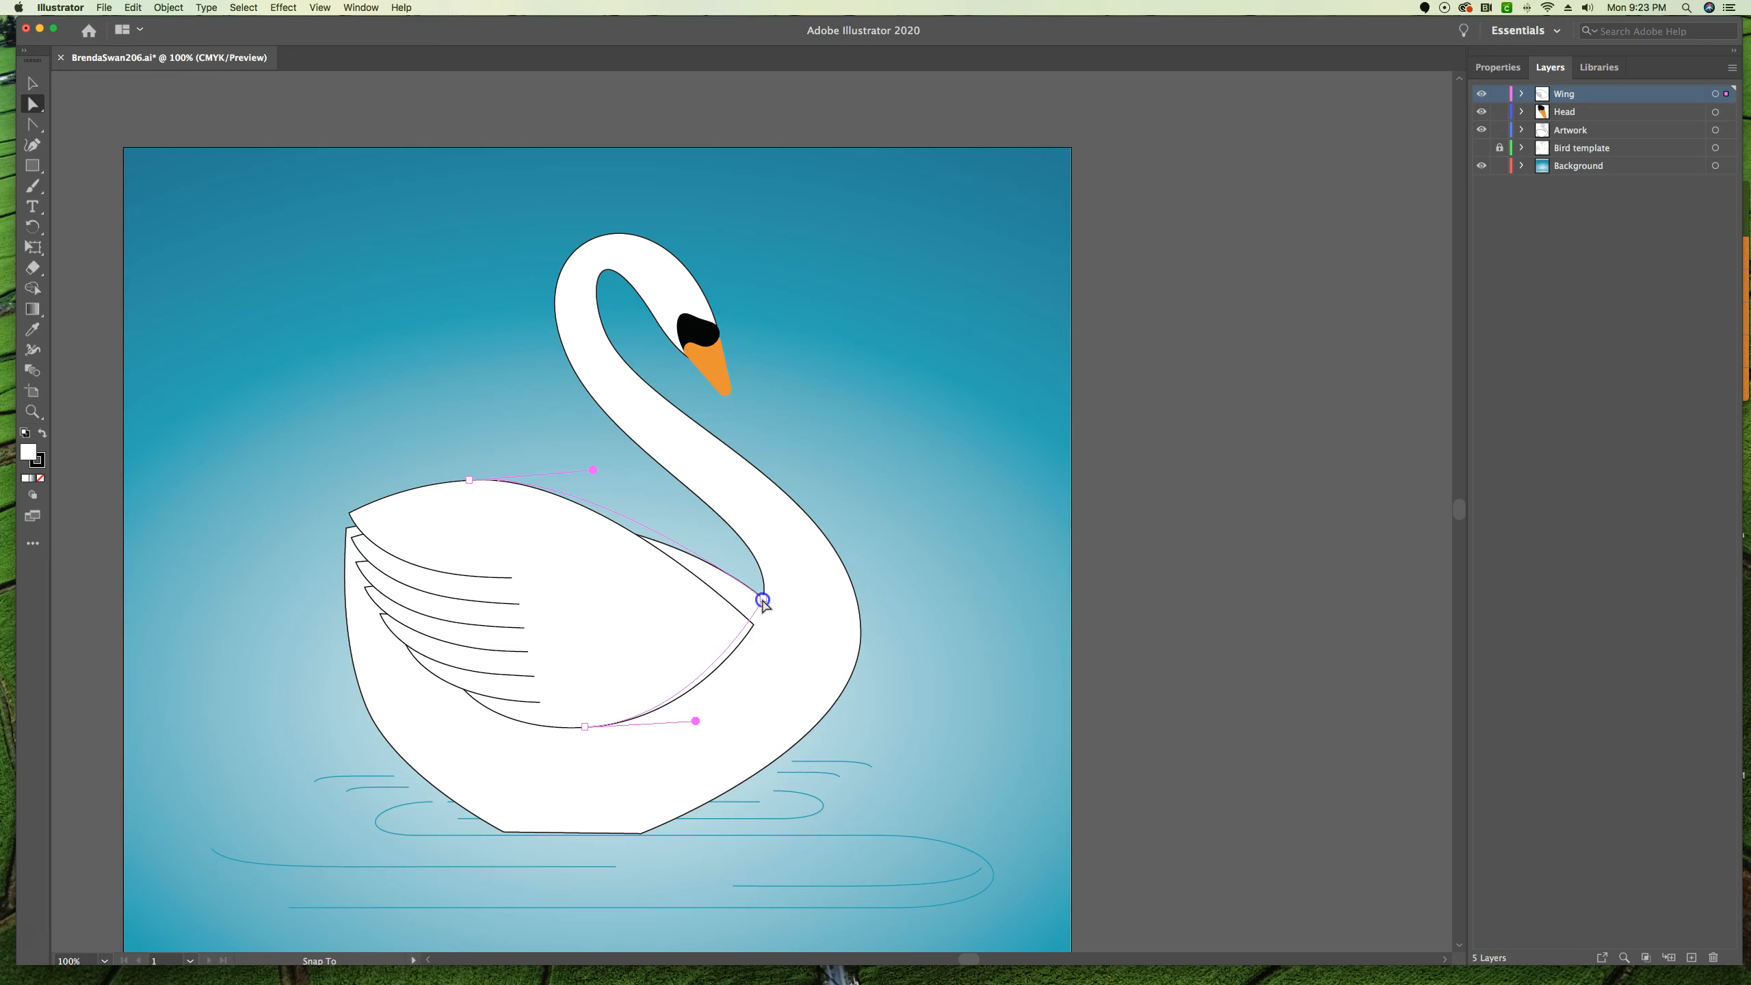
left_click_drag(763, 600, 764, 600)
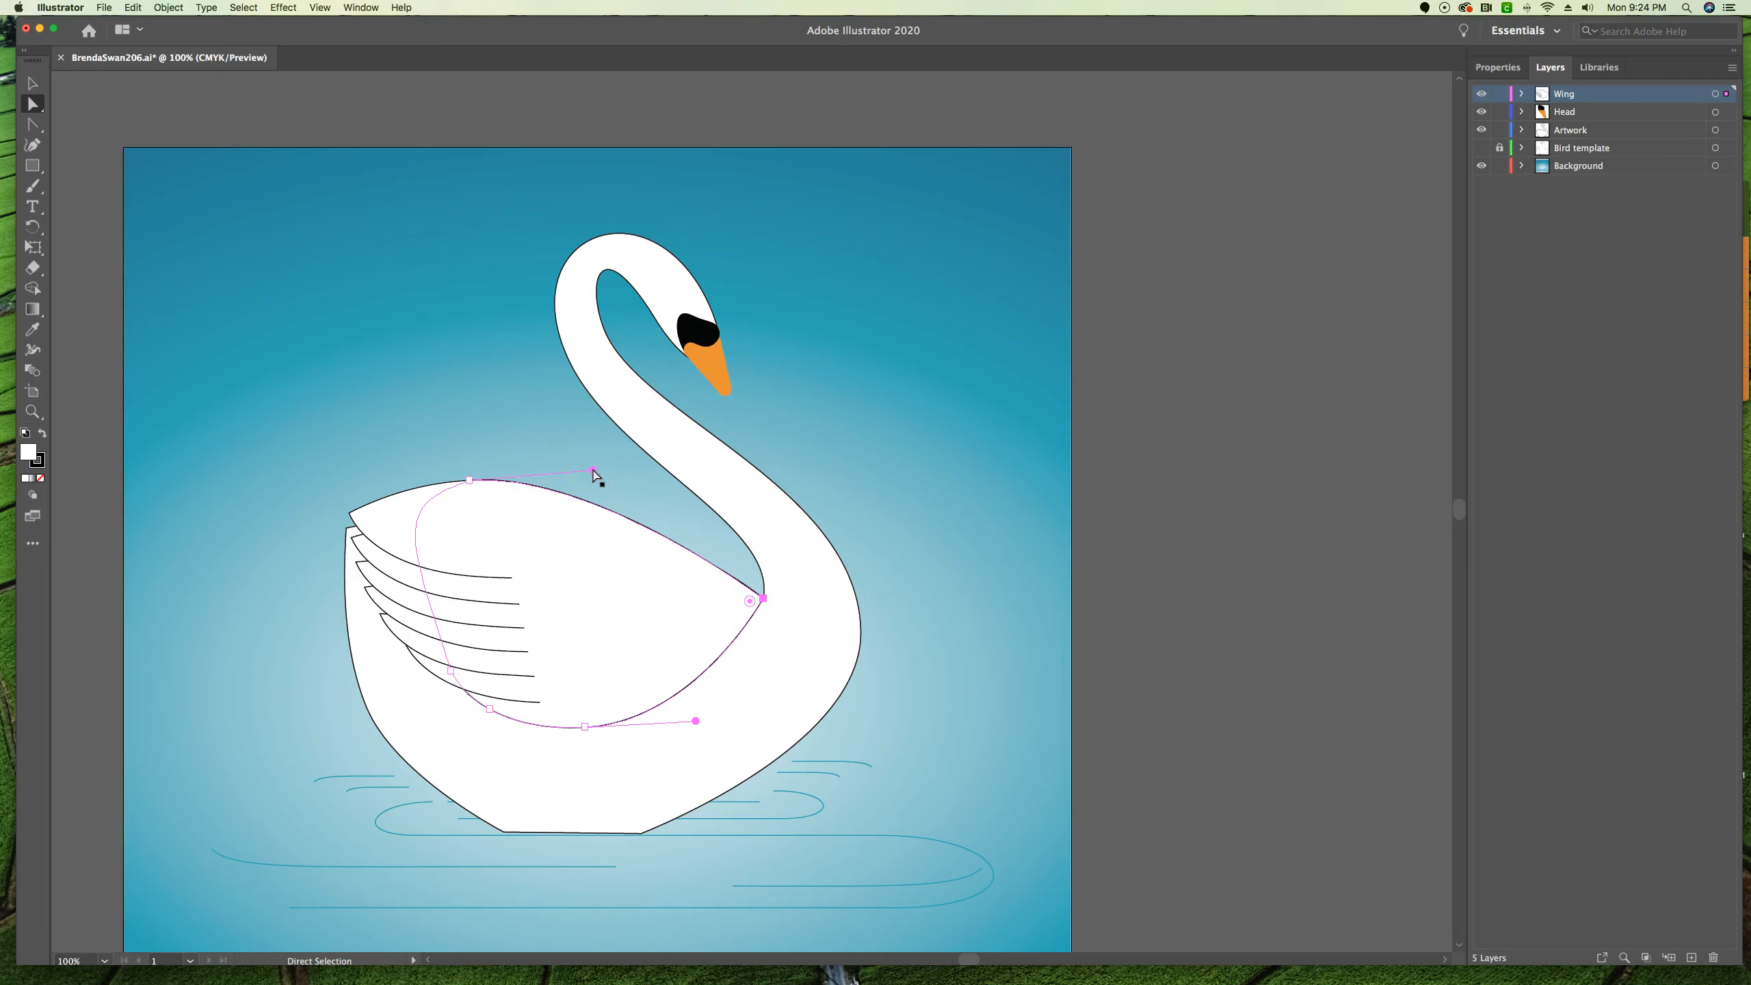
- Lengthen the direction handle of the wing's upper anchor point toward the neck to round its top edge, and deselect the wing
left_click(552, 468)
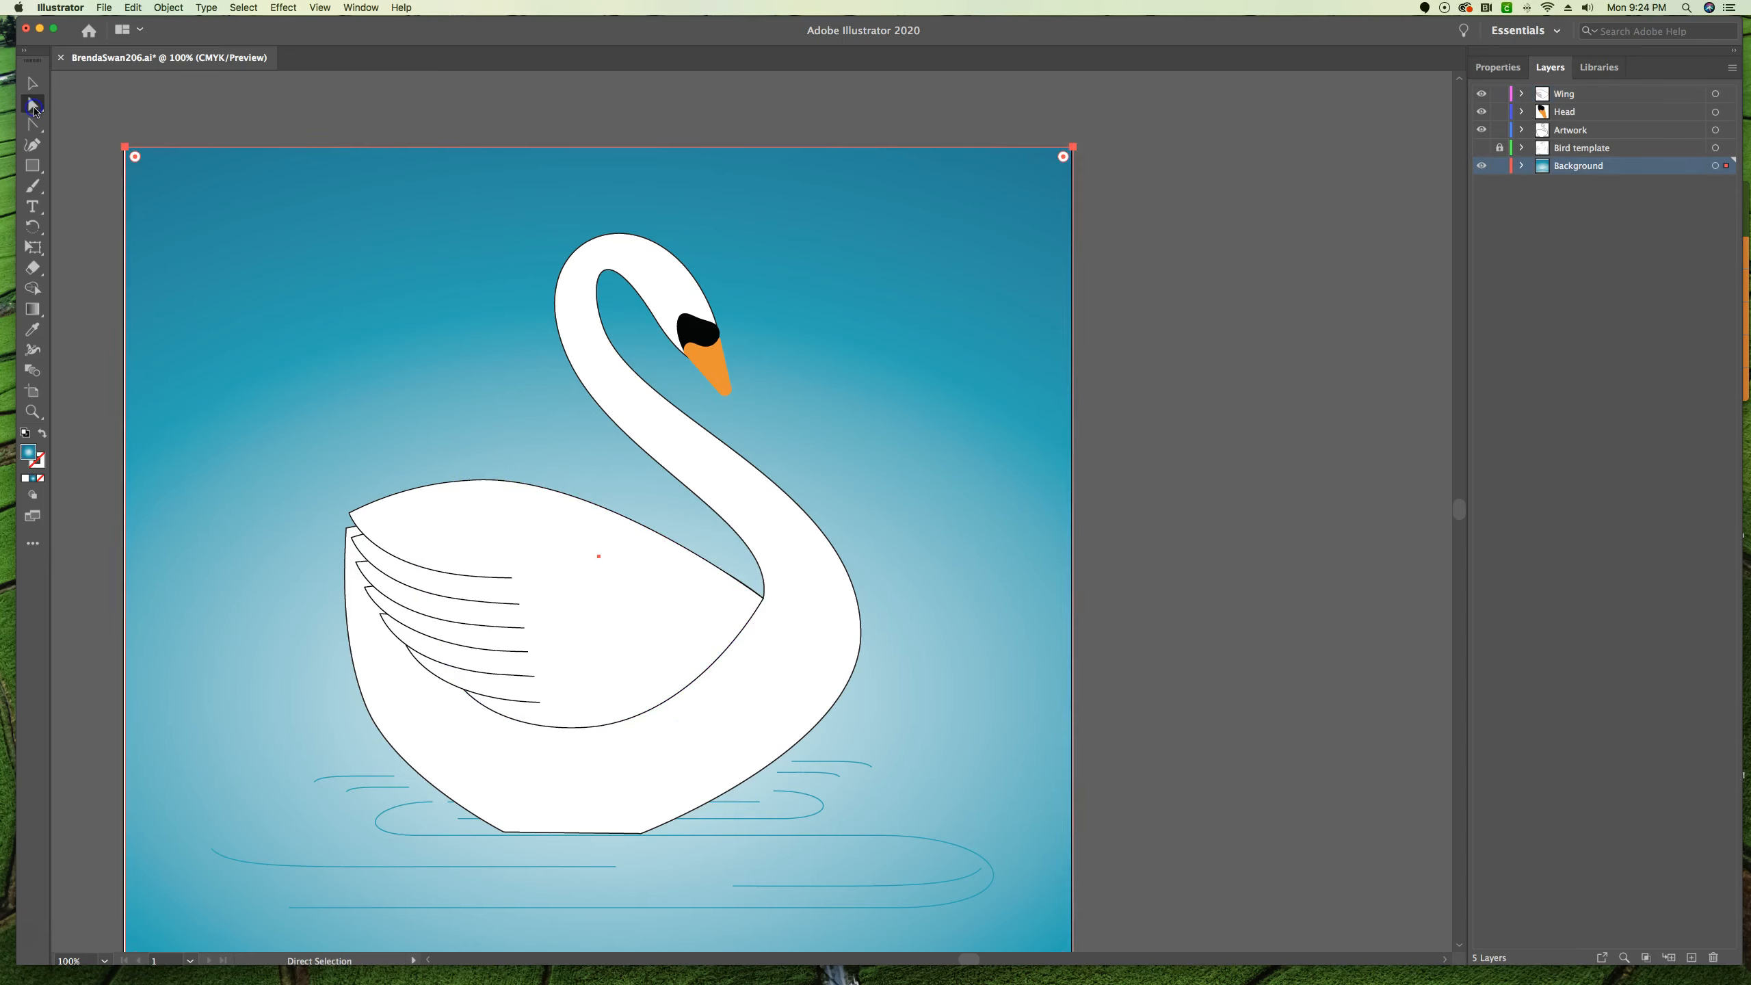
left_click(723, 647)
left_click(469, 483)
left_click_drag(470, 483, 686, 469)
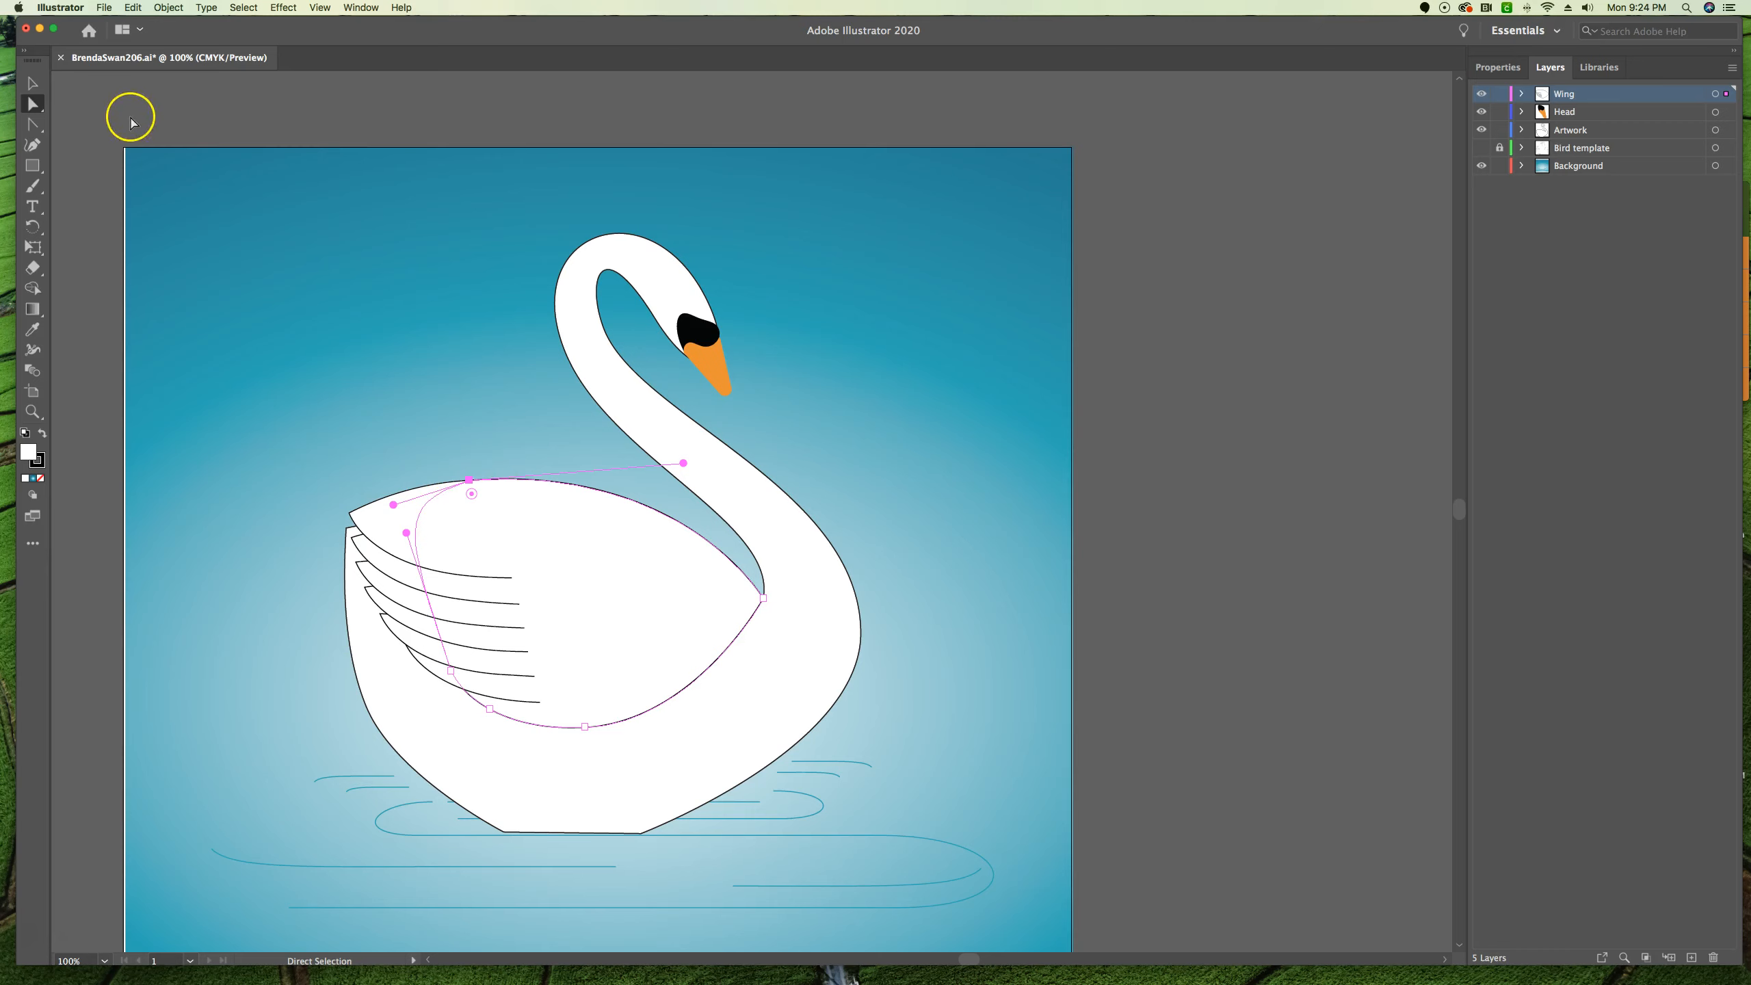
left_click(32, 84)
left_click(334, 117)
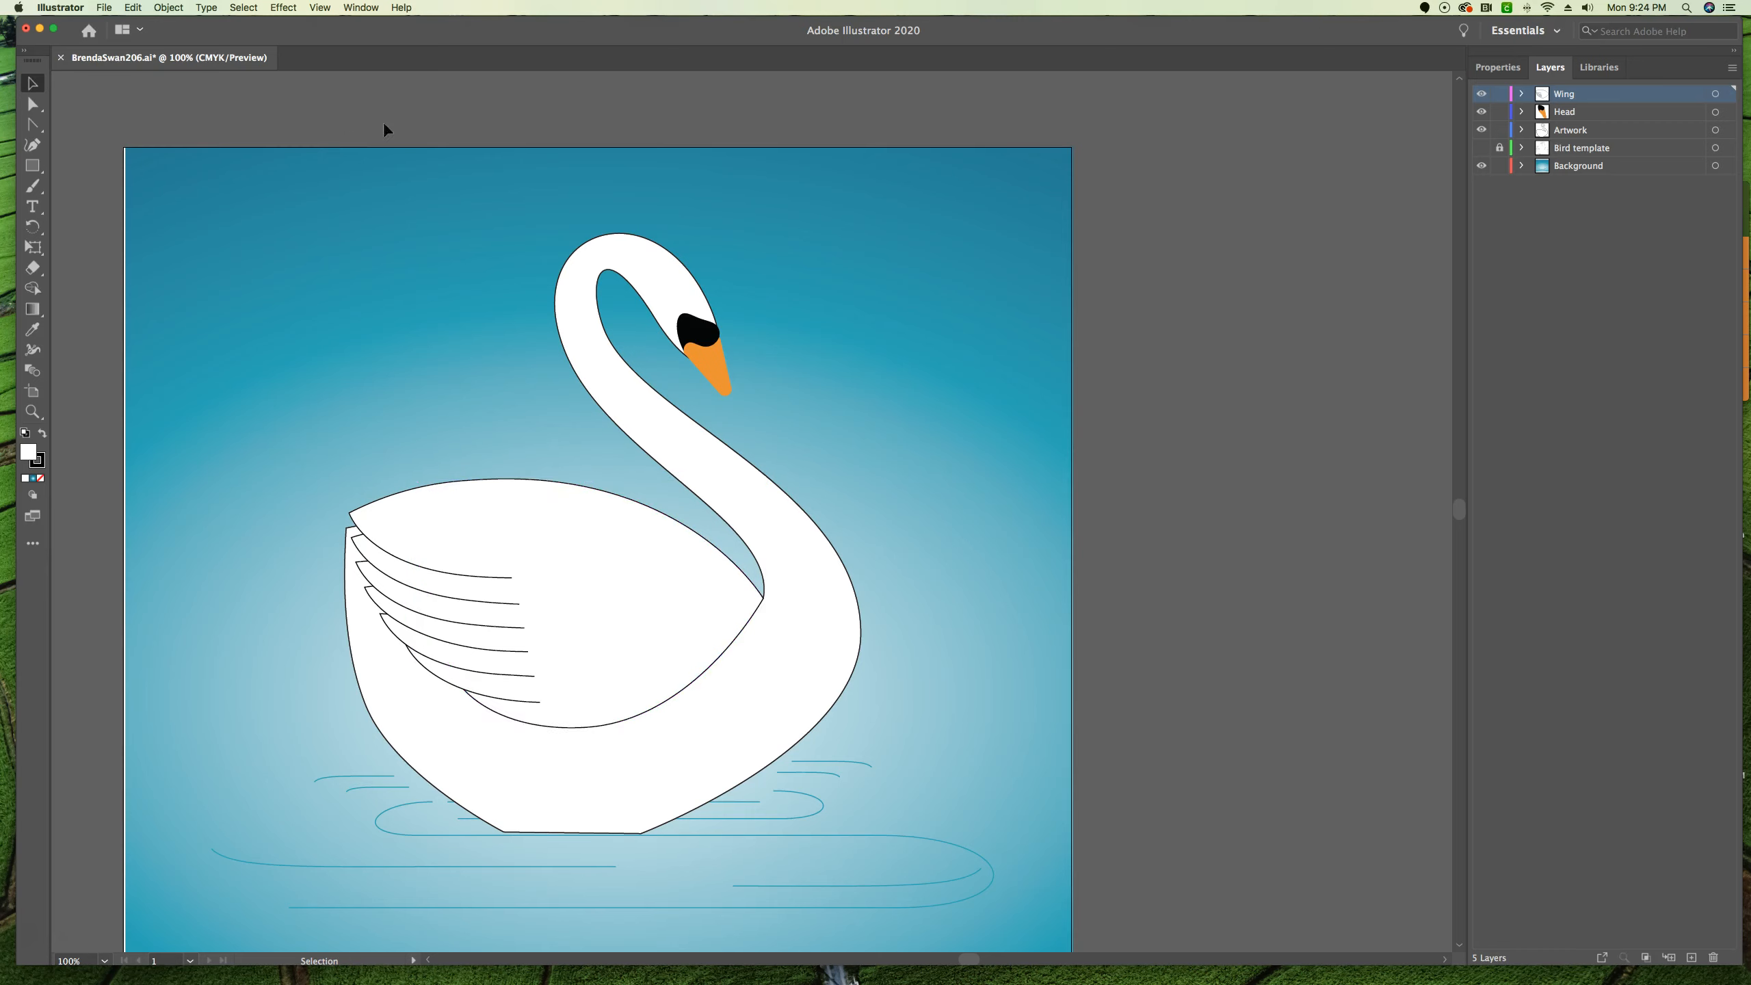
- Nudge the blue background left by two steps to line it up with the artboard edge, and deselect it
left_click(972, 166)
key("Left")
key("Left")
left_click(1121, 188)
left_click(1244, 483)
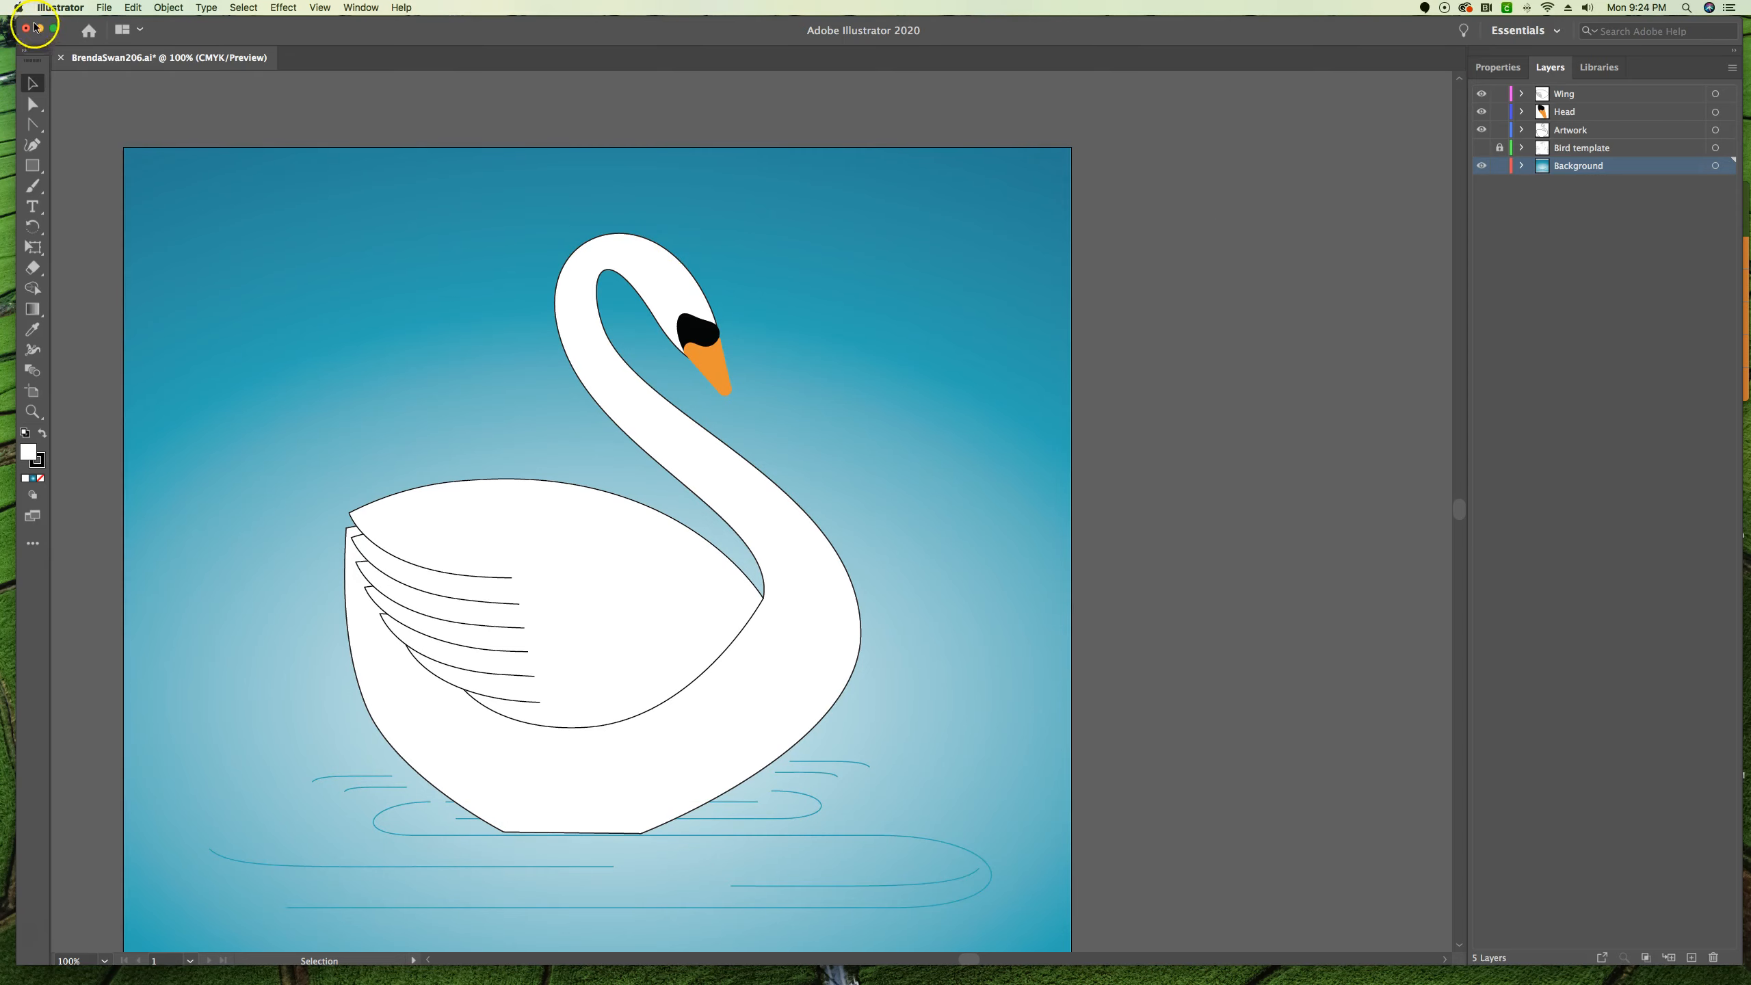
- Save the drawing as BrendaSwanEND.ai in Adobe Illustrator format in the Lesson07 folder, and close the document
left_click(104, 7)
left_click(130, 125)
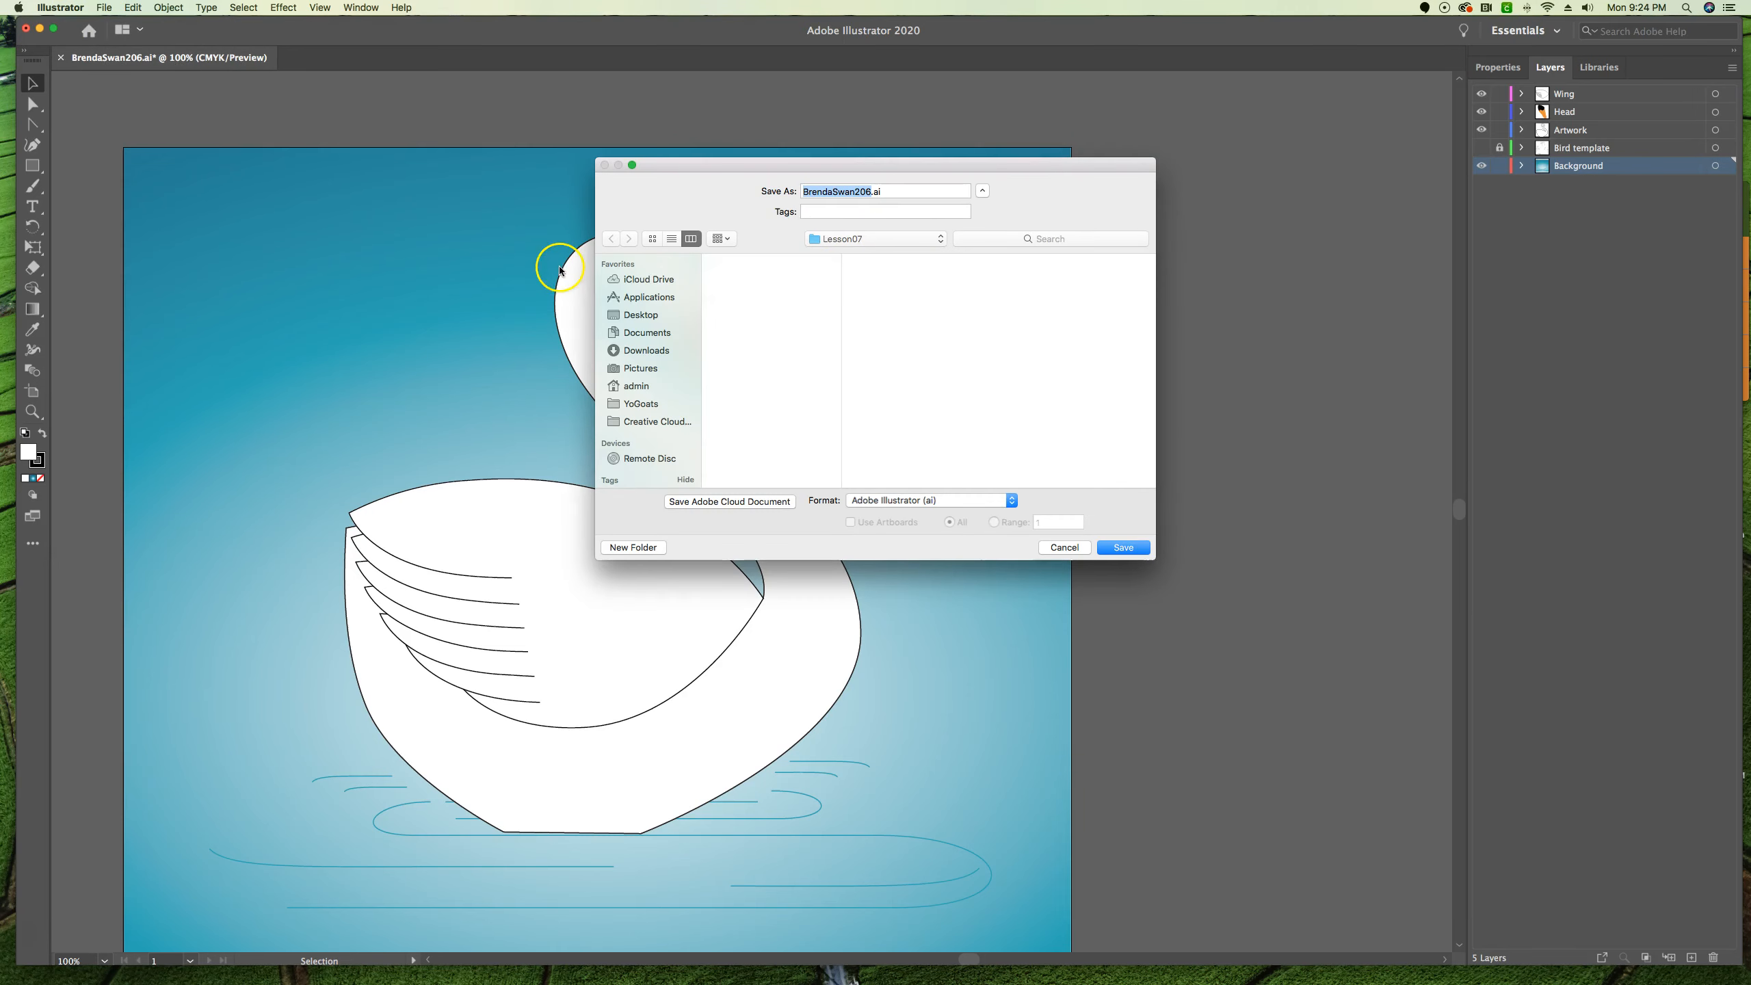
left_click(876, 195)
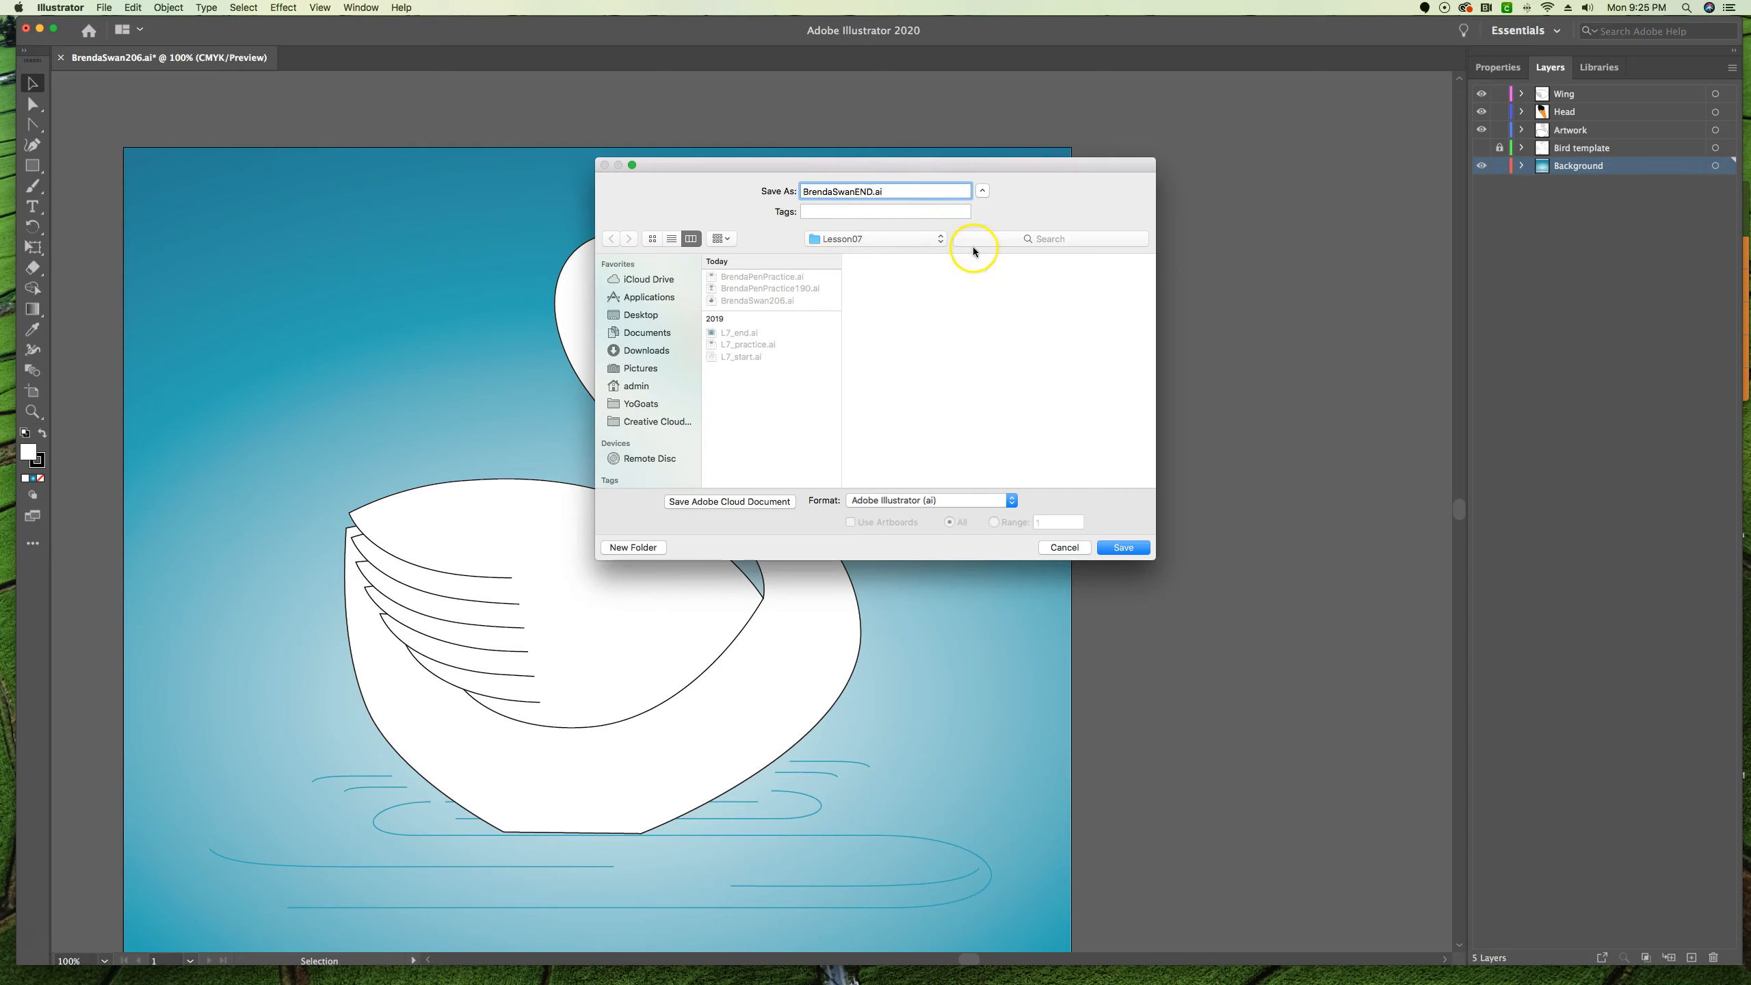
left_click(1122, 547)
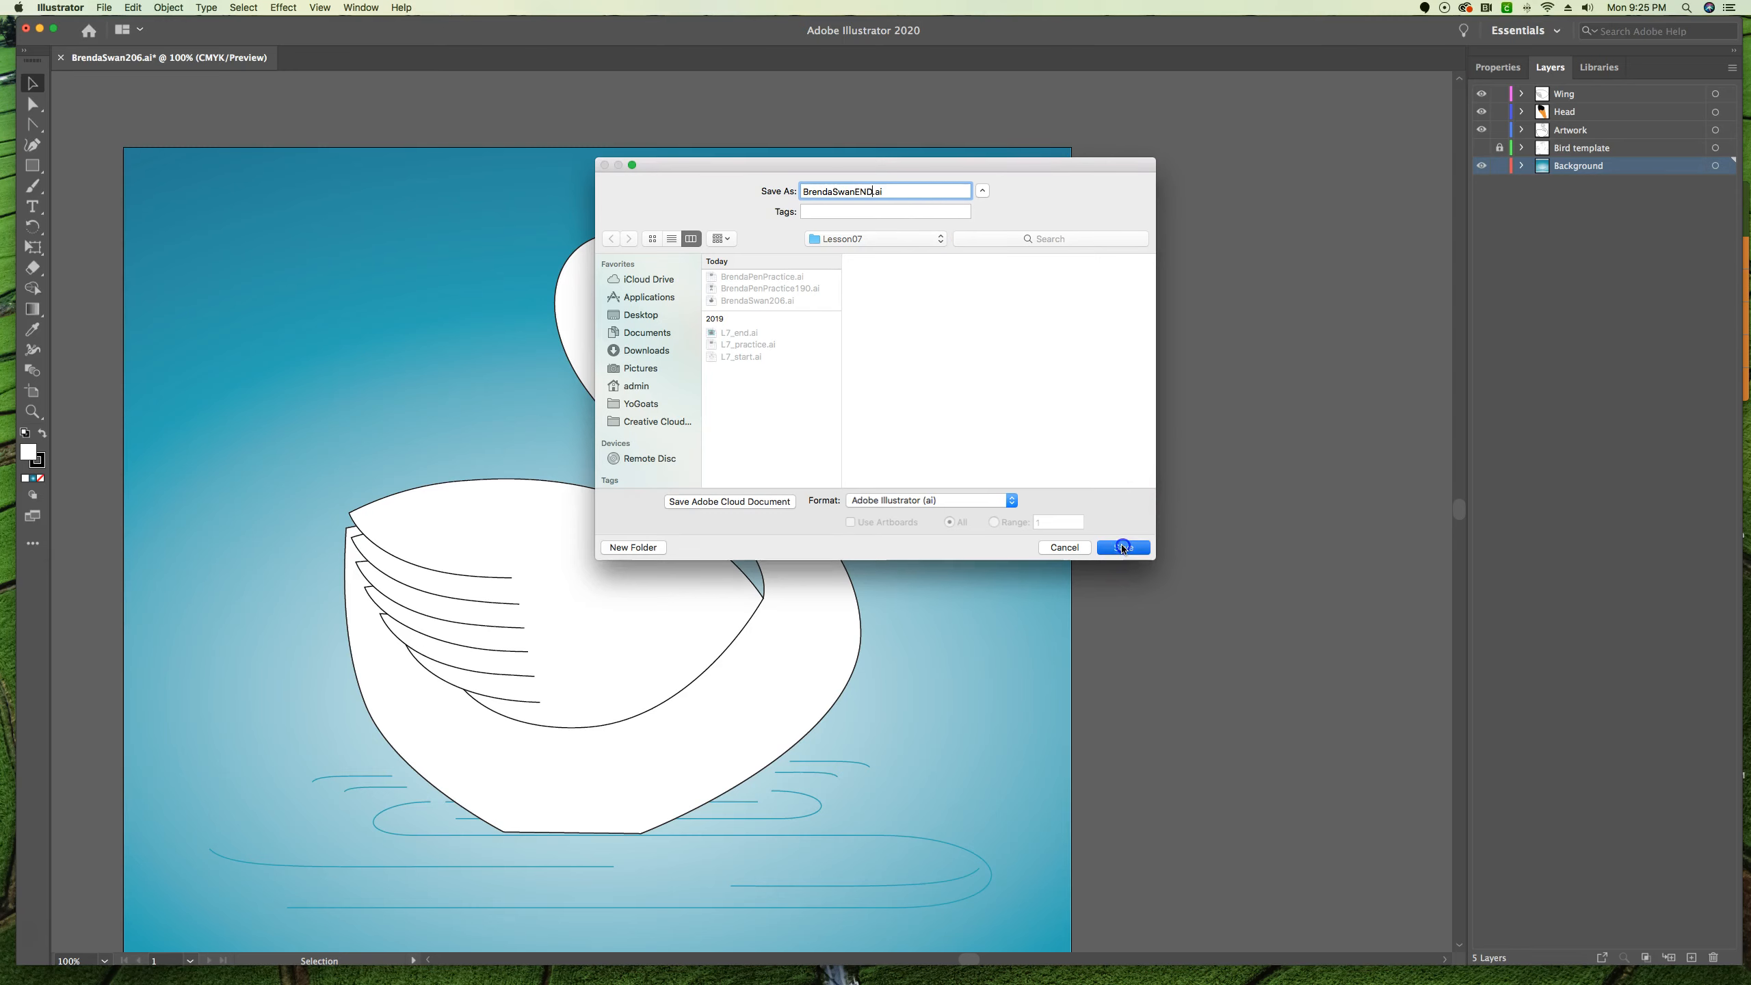
left_click(383, 602)
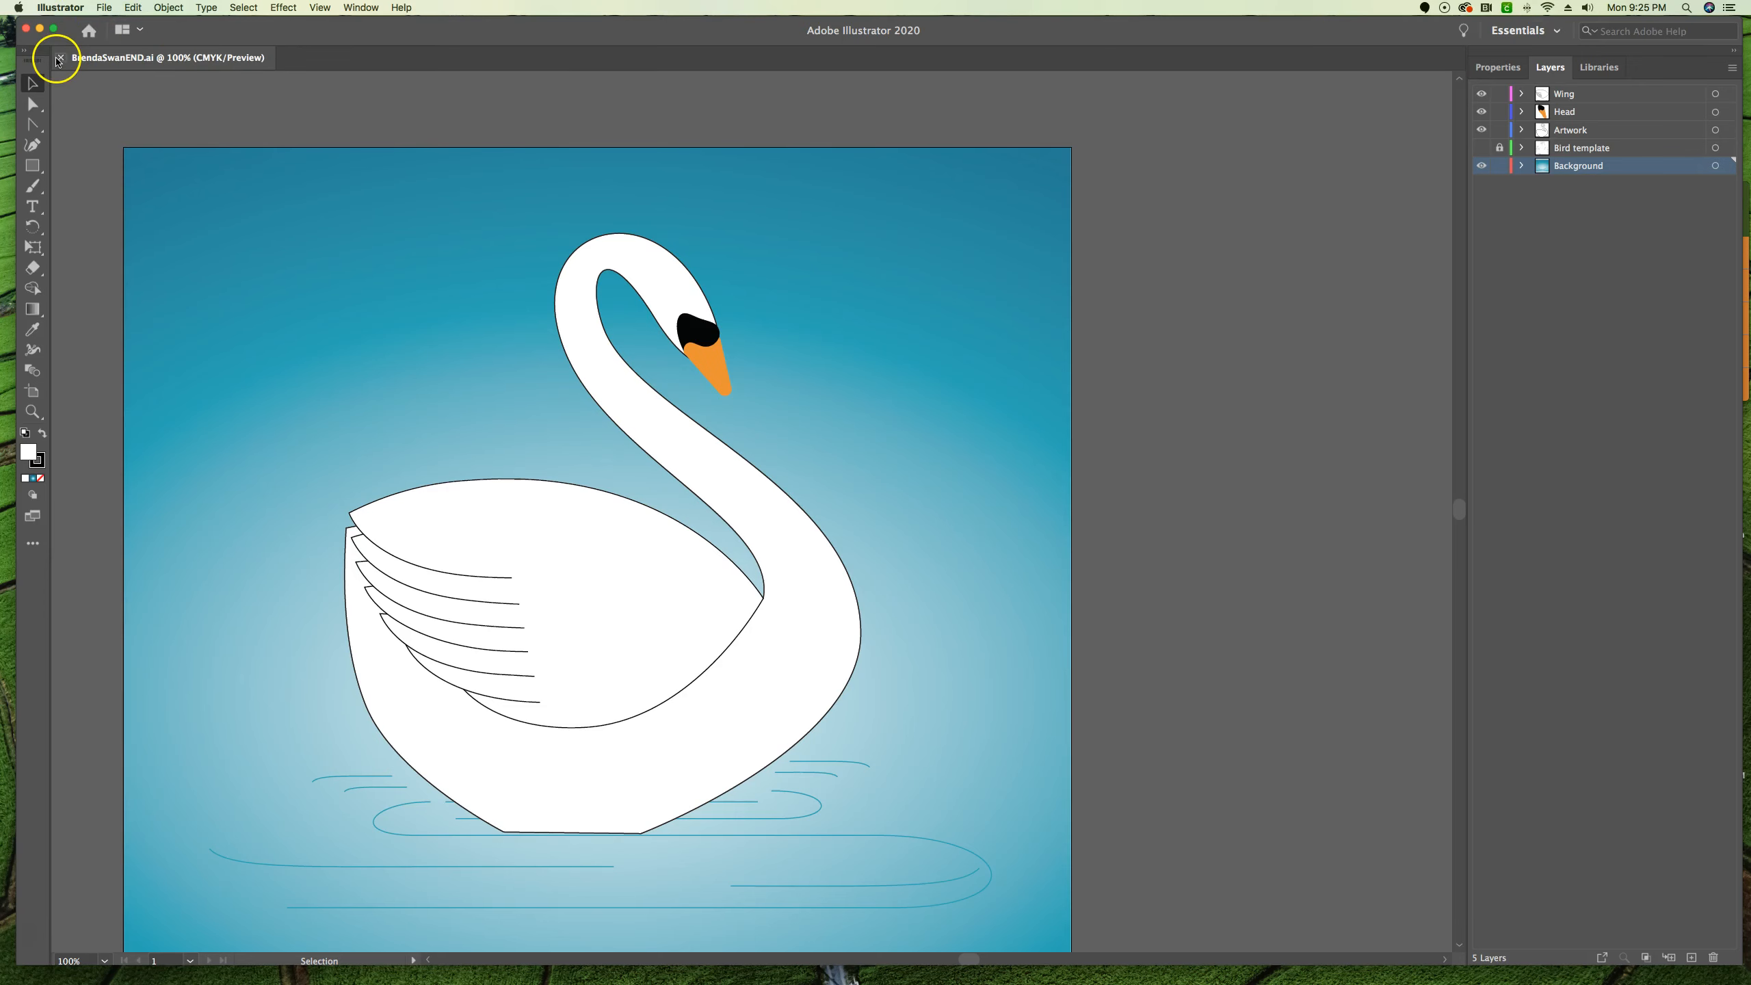
left_click(61, 57)
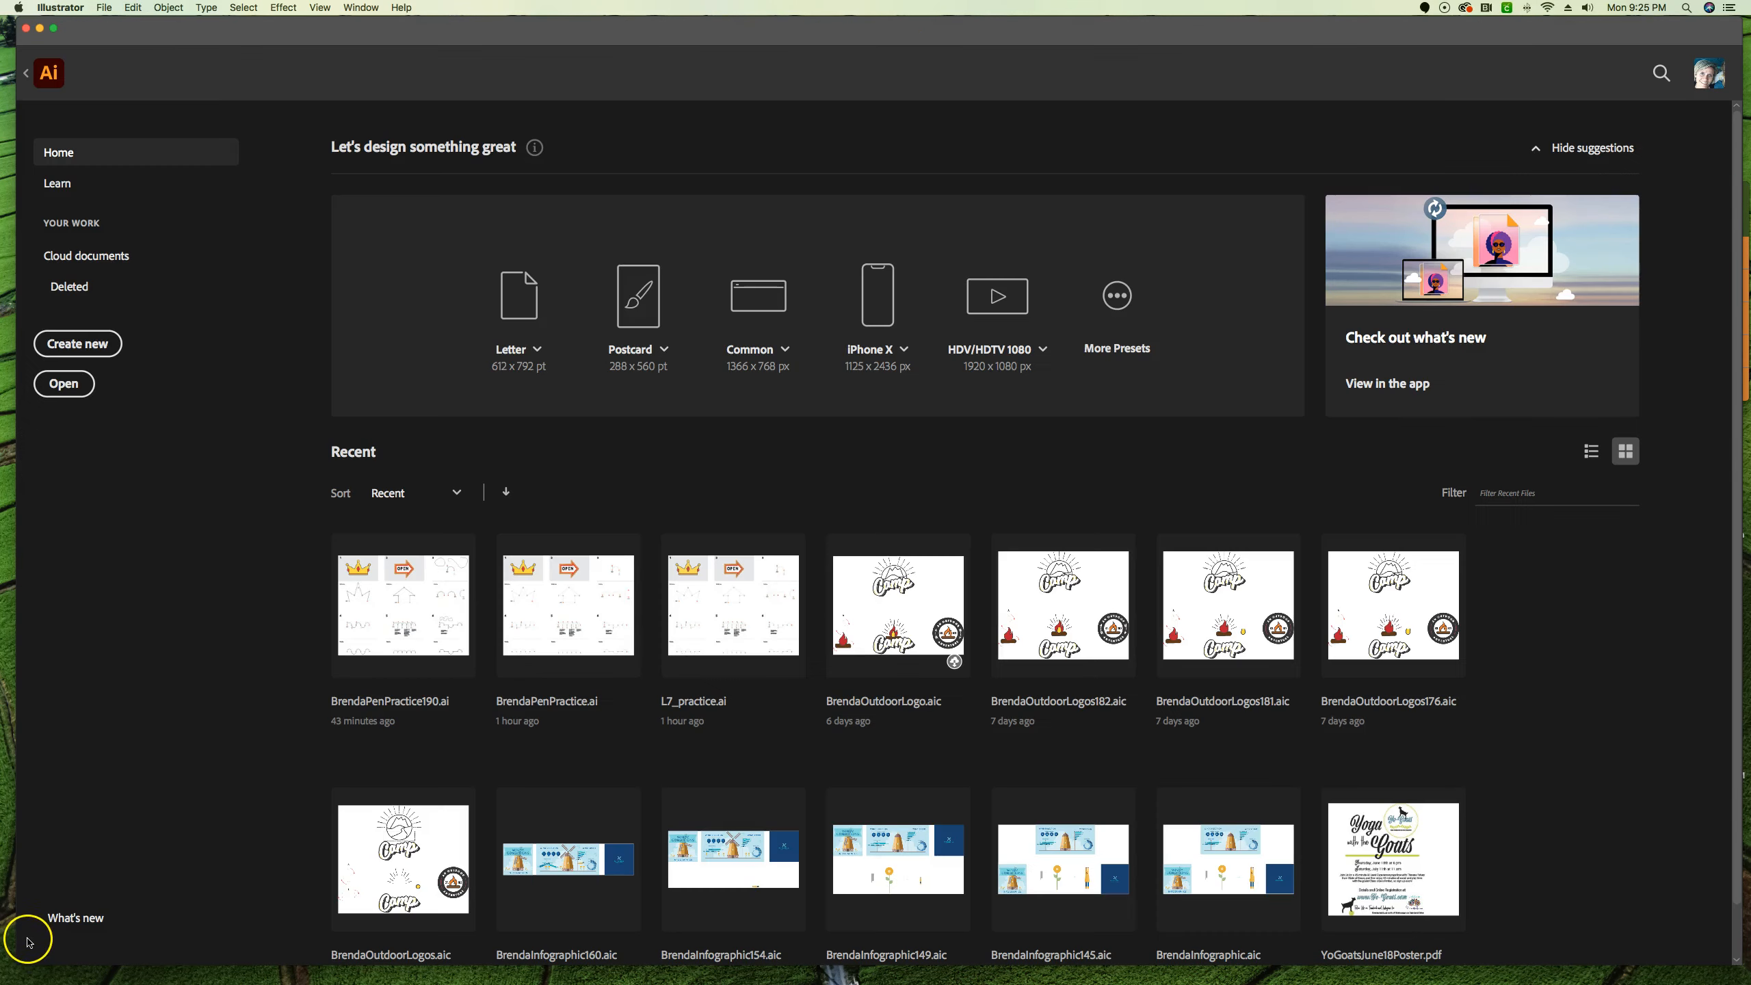